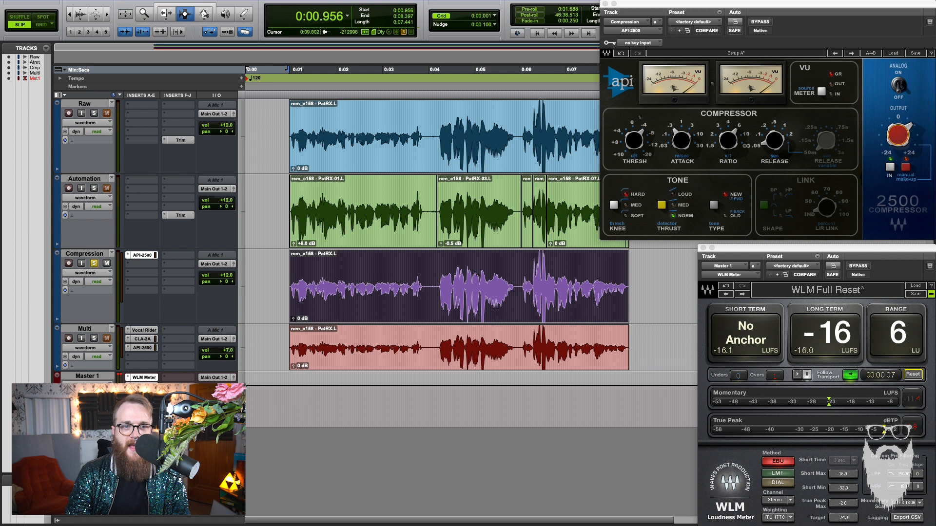
Reset the WLM loudness meter and place the edit cursor in the Compression clip at about 0:02.933
click(906, 377)
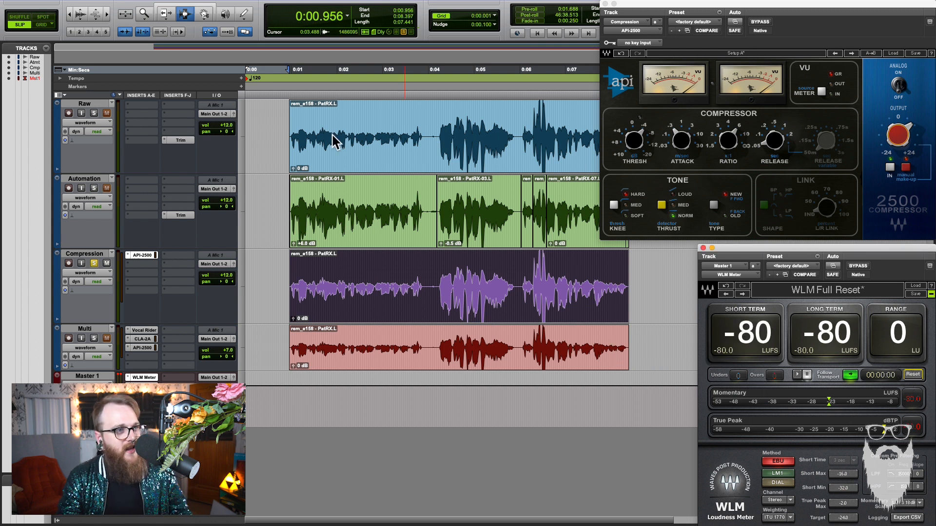
click(383, 145)
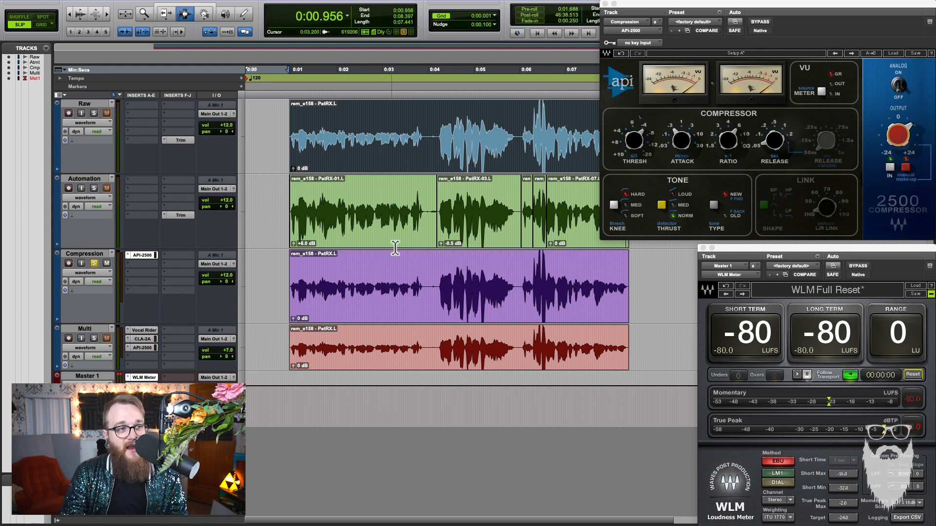
click(380, 298)
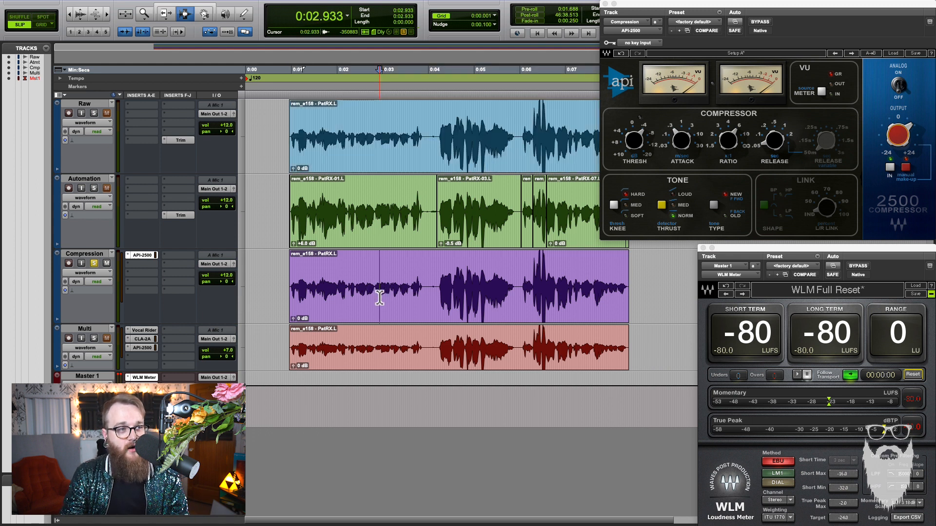
Review the API-2500 compressor's threshold, attack, ratio and output settings on the Compression track
drag(644, 6, 604, 11)
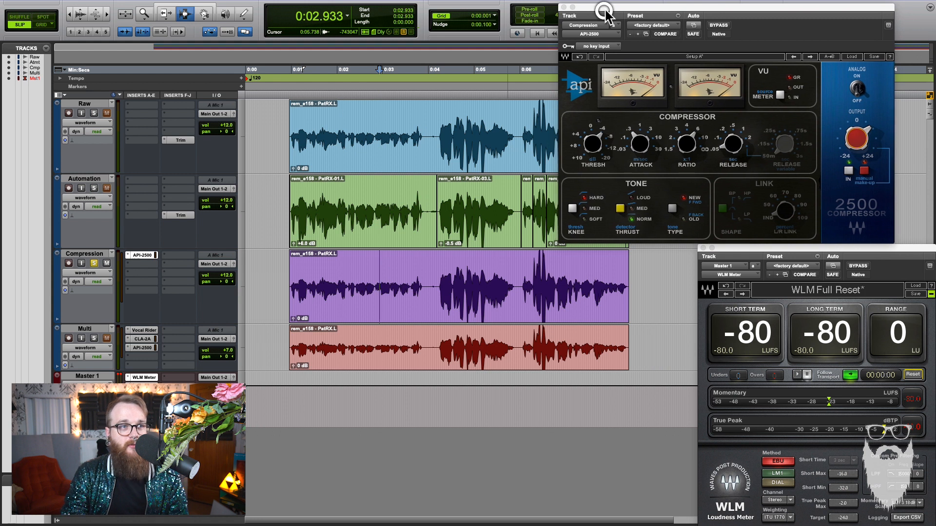
click(590, 139)
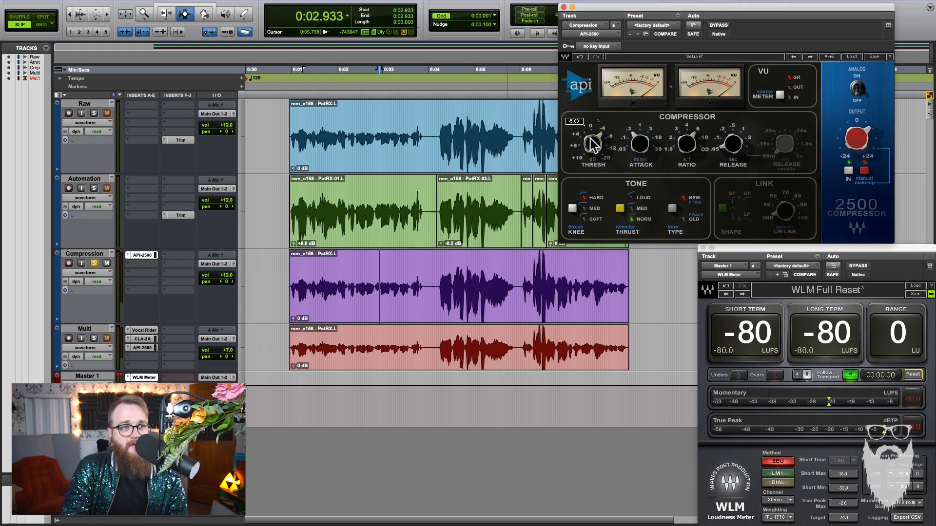
mouse_move(643, 148)
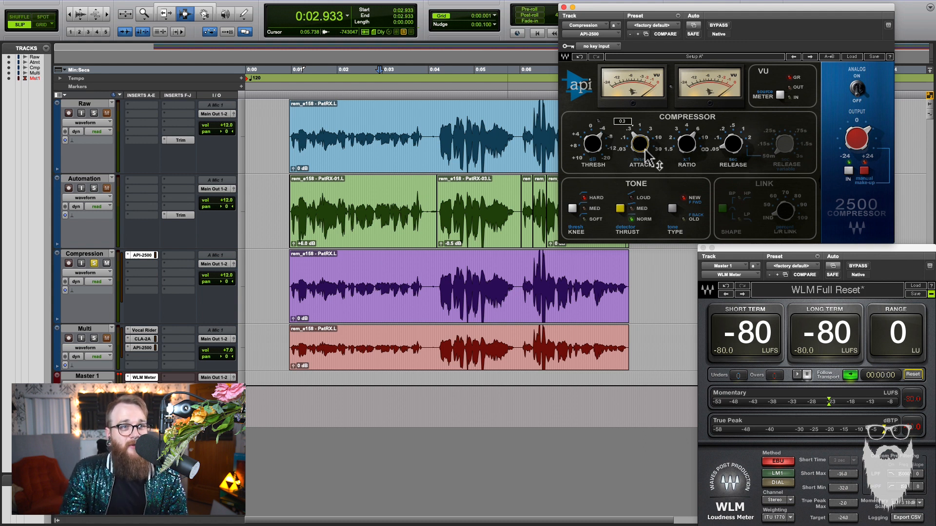
mouse_move(685, 147)
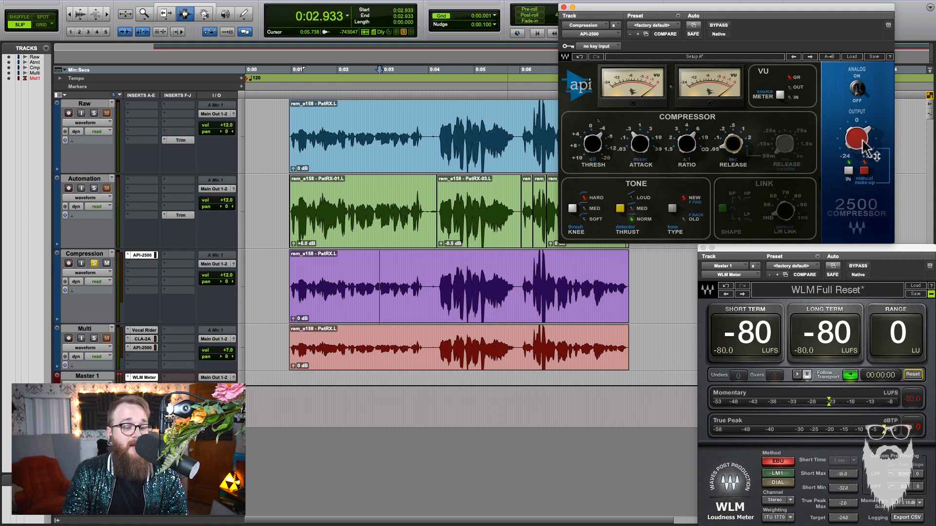
mouse_move(864, 142)
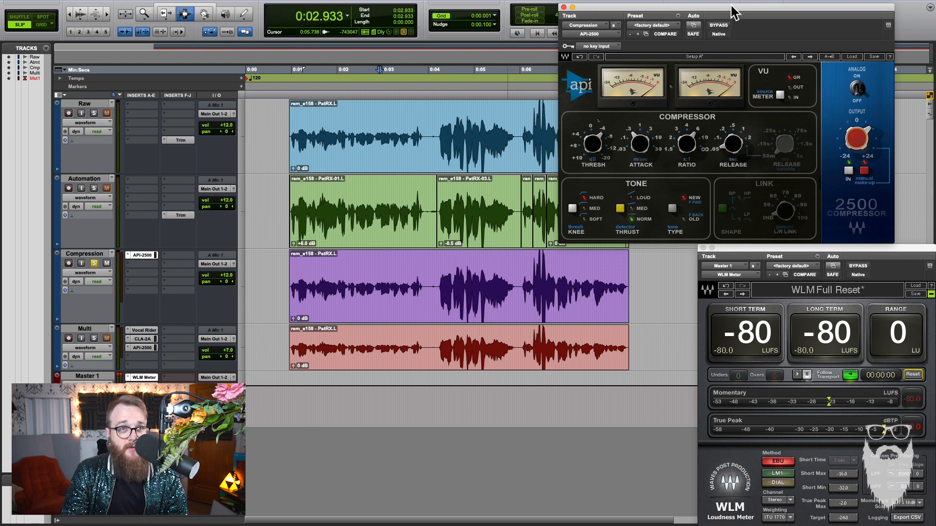
drag(735, 7, 773, 4)
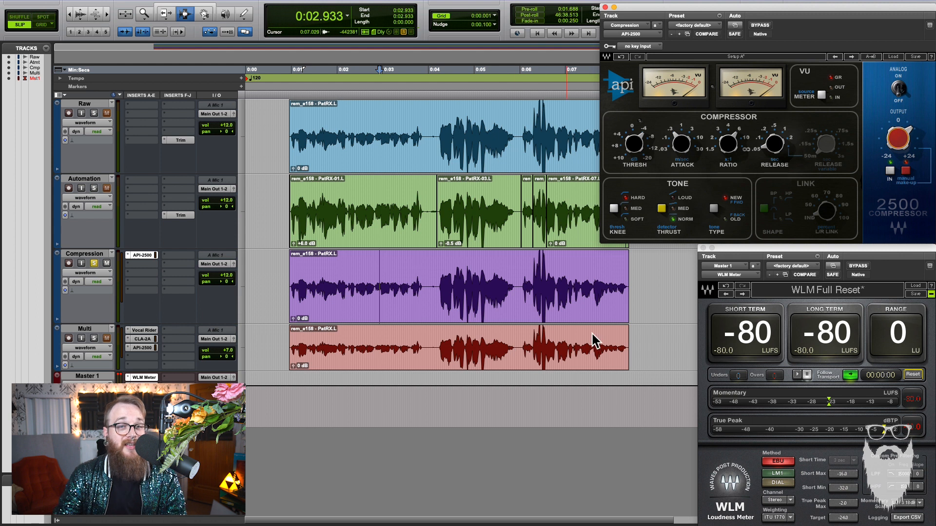
Highlight the Compression clip's quiet opening phrase, louder middle and loudest peak to compare their levels
double_click(569, 355)
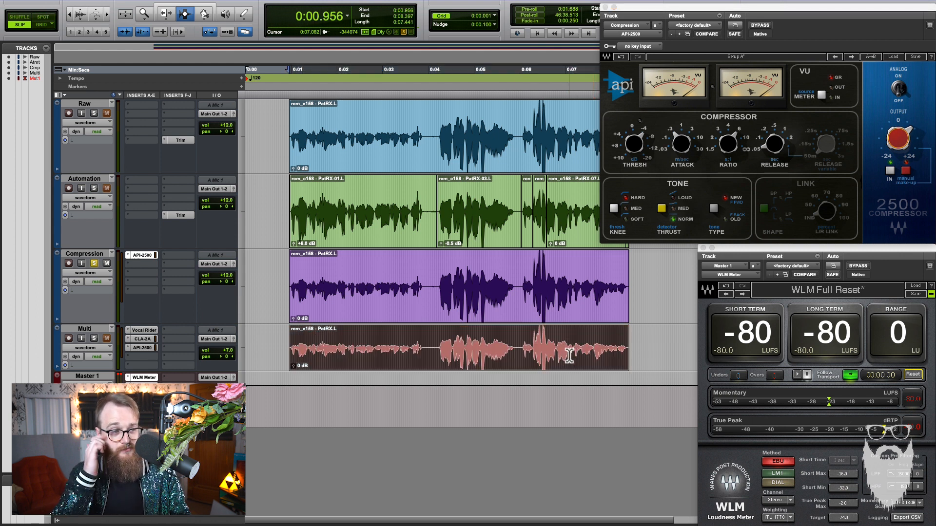
double_click(562, 302)
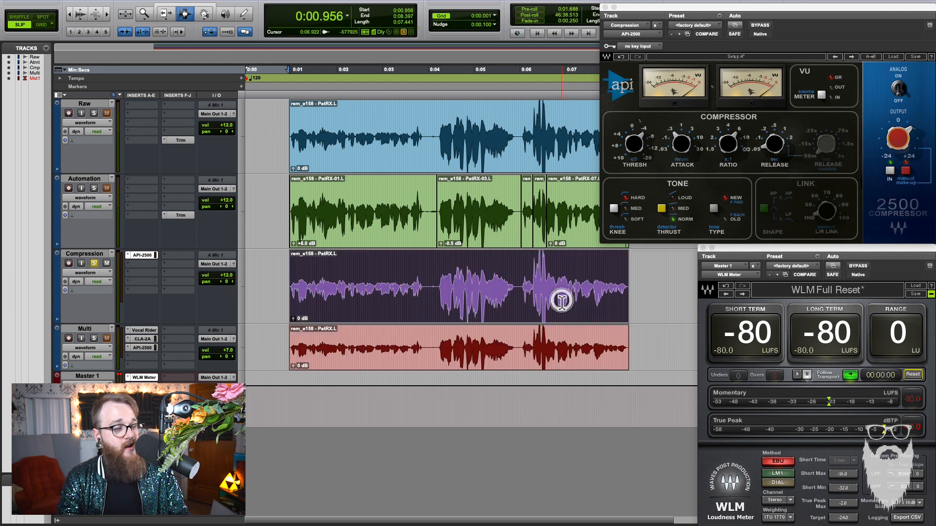
drag(429, 285, 288, 281)
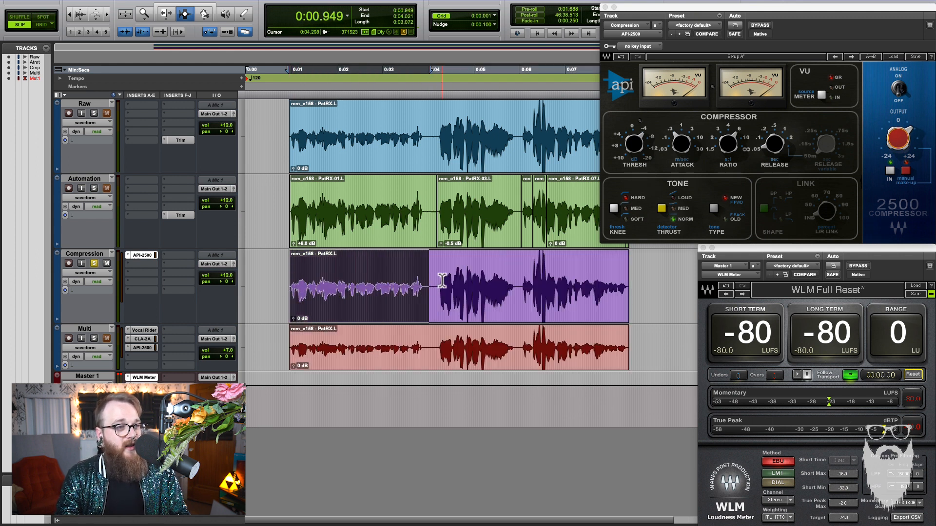
drag(435, 292, 565, 288)
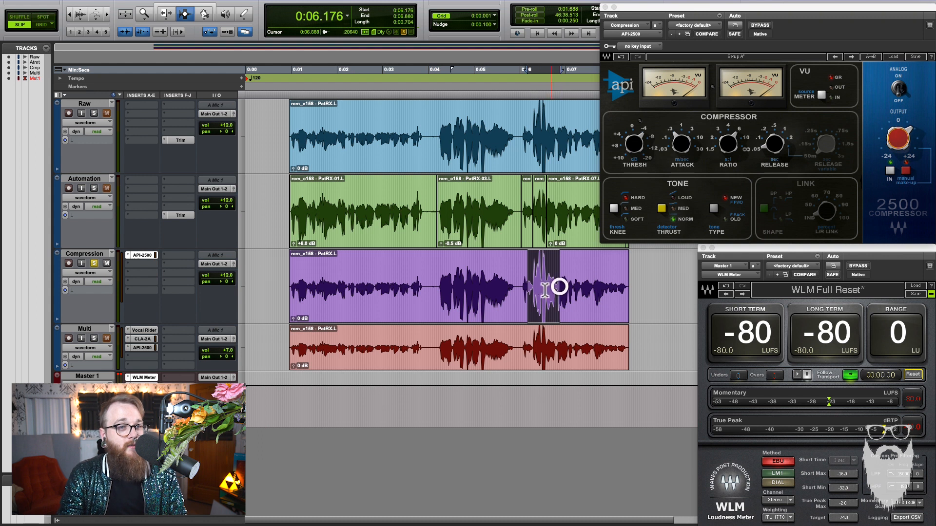
double_click(535, 291)
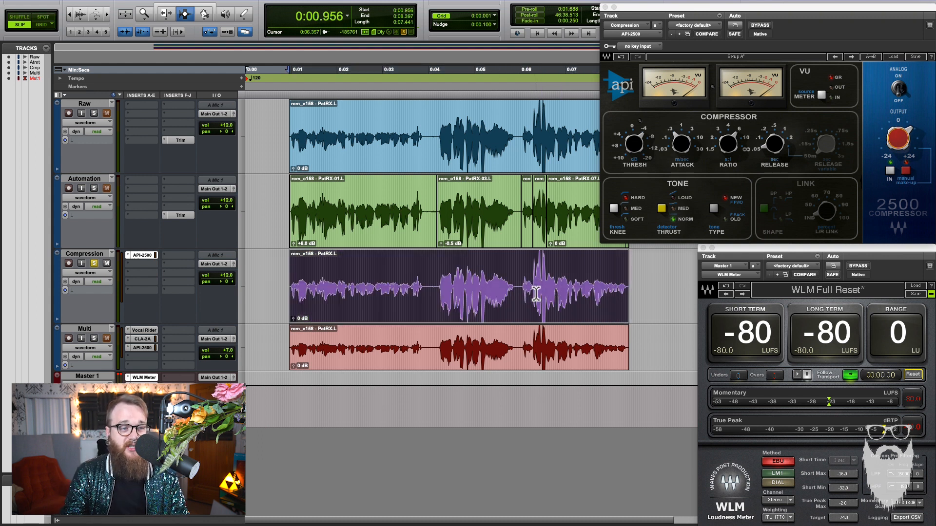
click(527, 269)
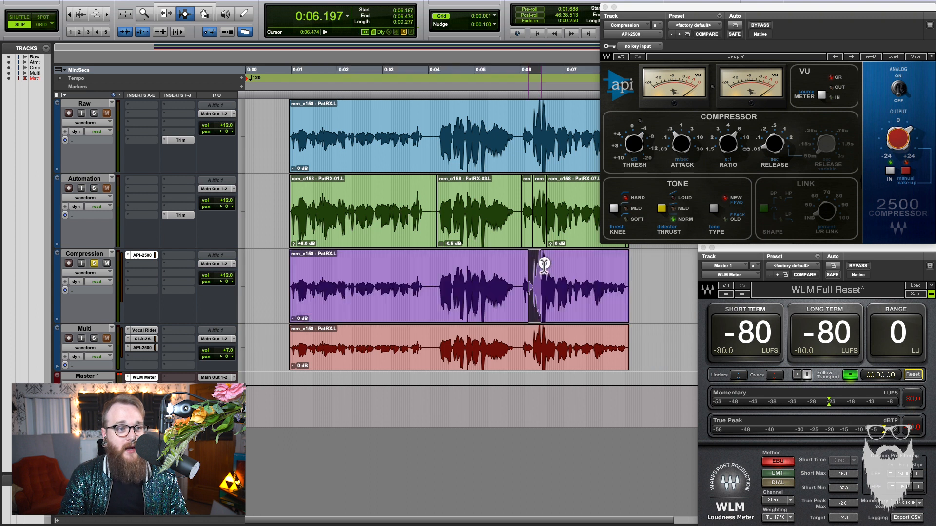
click(543, 273)
Select the whole Compression clip and play it to measure its loudness on the WLM meter
double_click(448, 280)
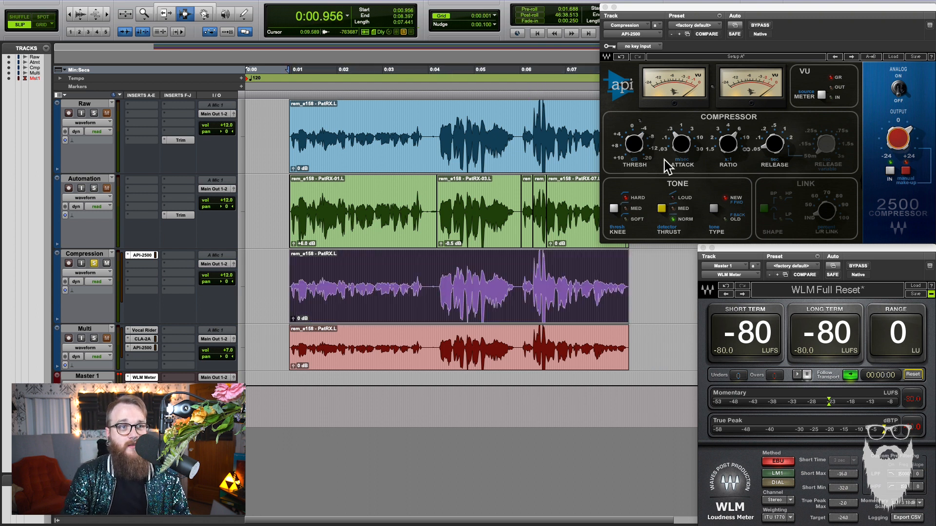
key(space)
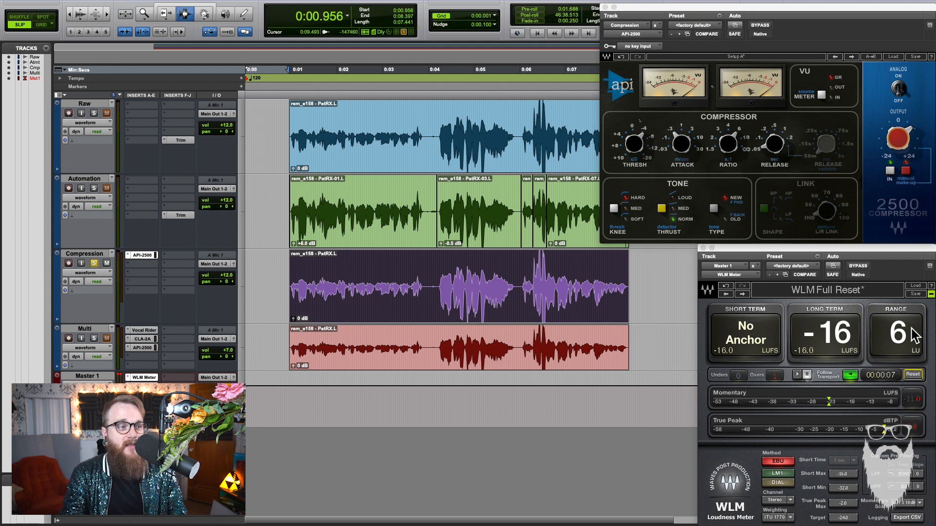
Highlight the quiet opening phrase of the Compression clip again to examine its level
drag(430, 280, 291, 269)
click(310, 302)
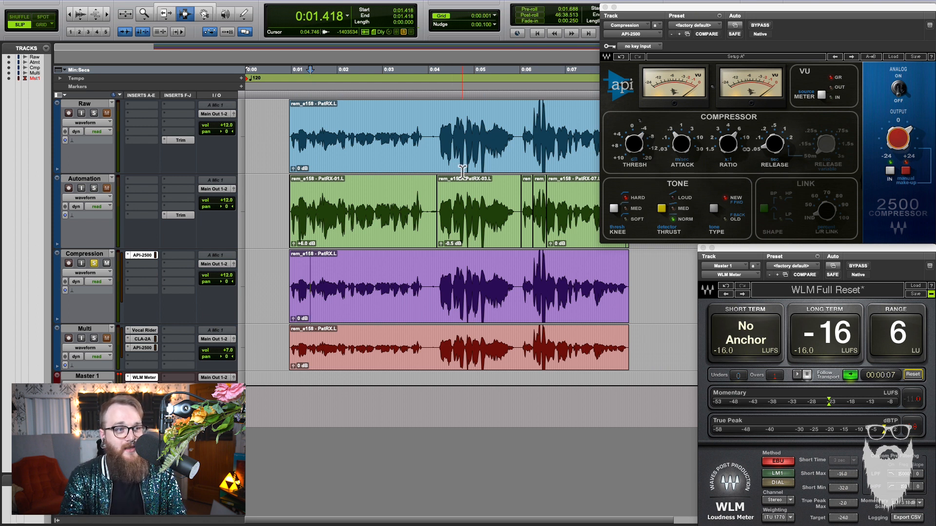
drag(424, 288, 288, 278)
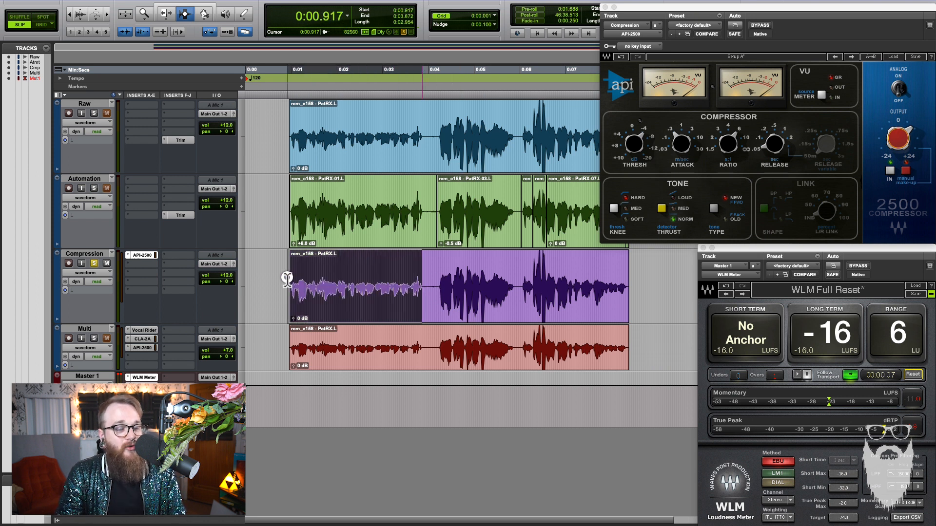
click(300, 281)
Set the API-2500 threshold to about -7.57 and raise its output to about 11.0
click(652, 10)
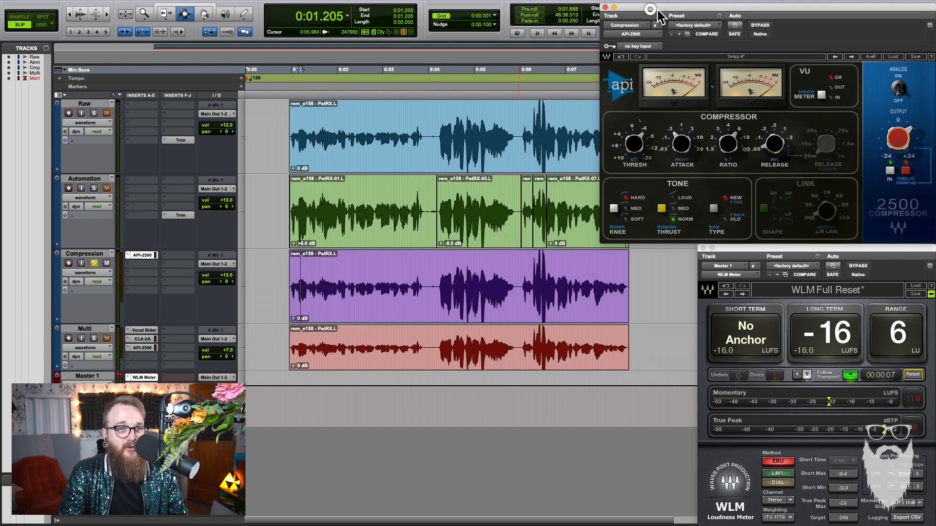
drag(657, 10, 569, 11)
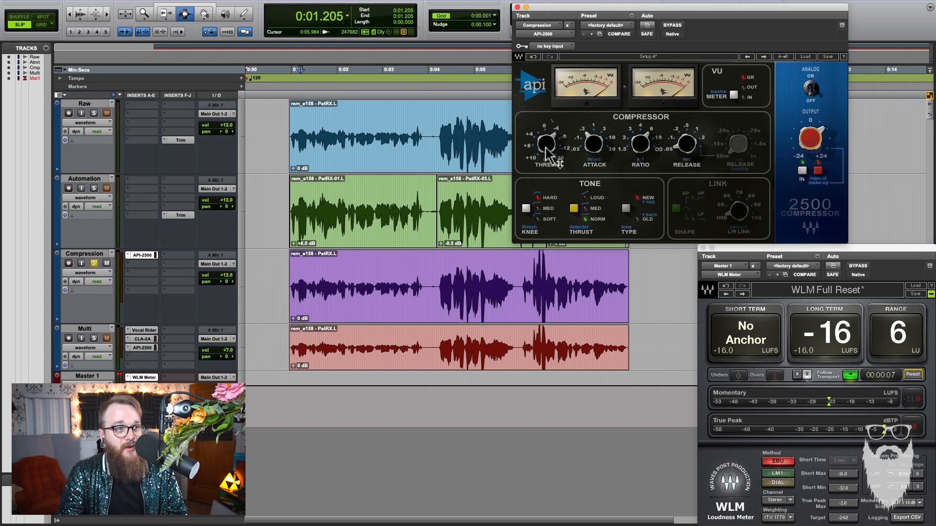
click(913, 374)
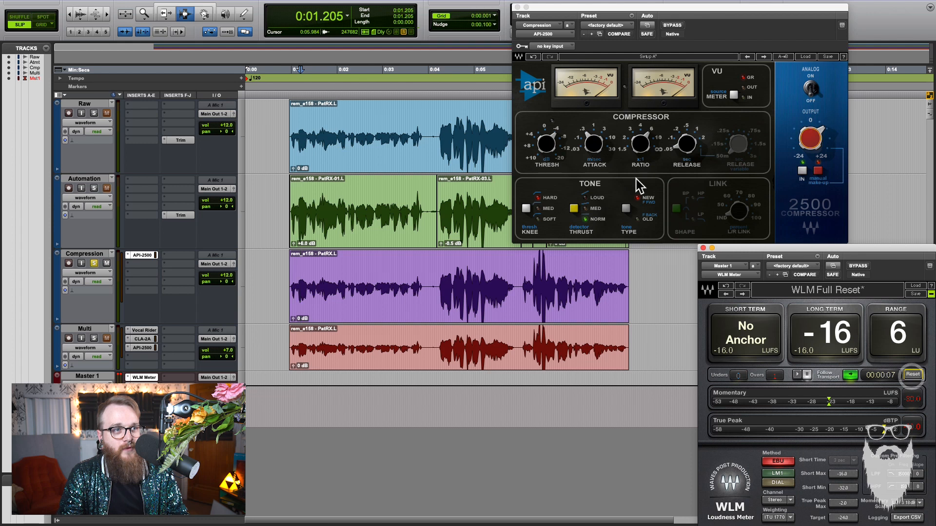
drag(546, 142, 541, 113)
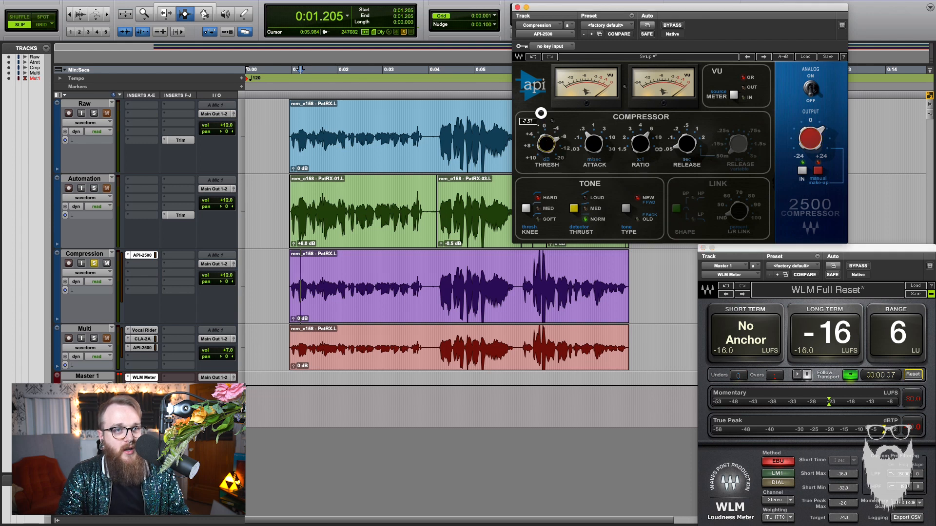
drag(810, 144, 807, 107)
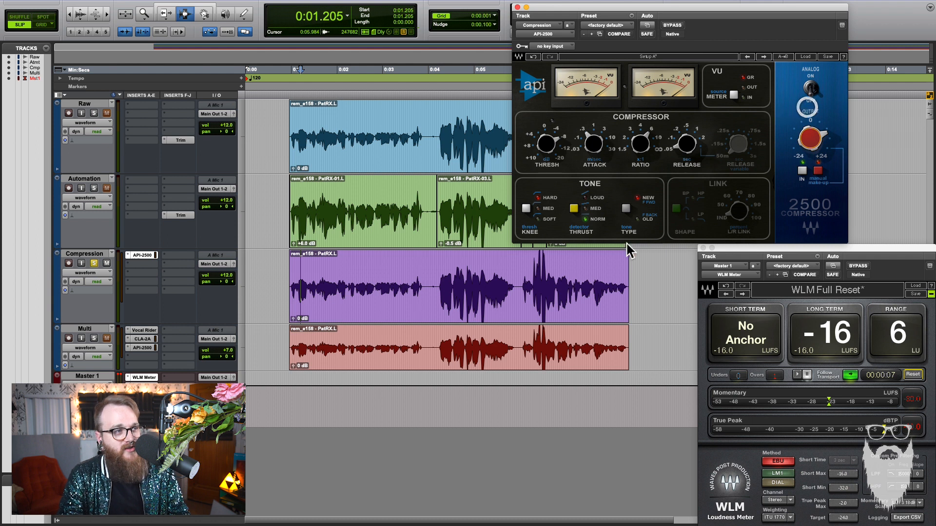
Reset the loudness meter and play the whole Compression clip through the adjusted compressor
click(480, 285)
click(912, 377)
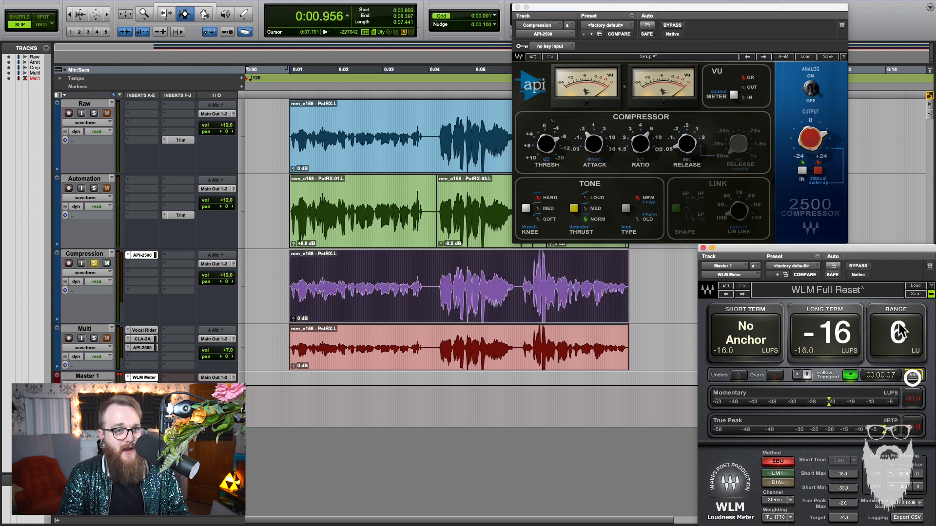
drag(794, 6, 882, 6)
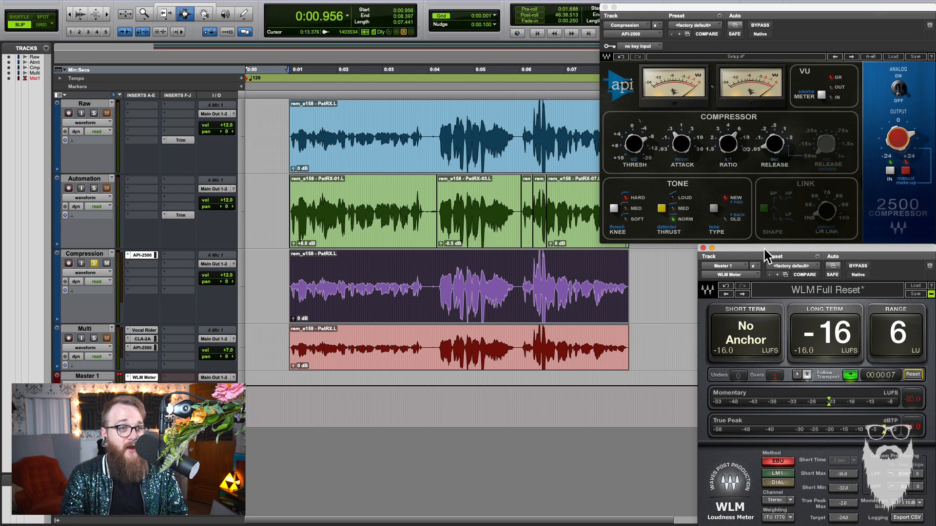
click(398, 276)
double_click(521, 294)
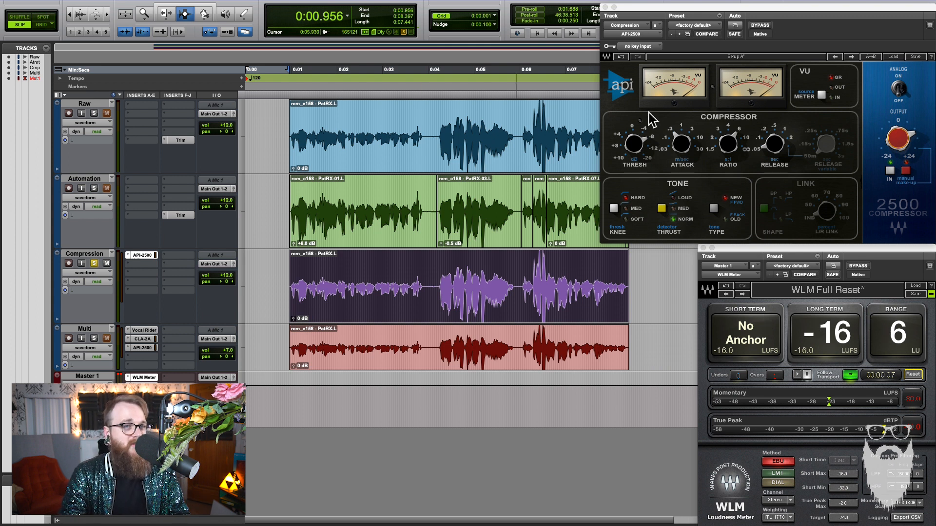
key(space)
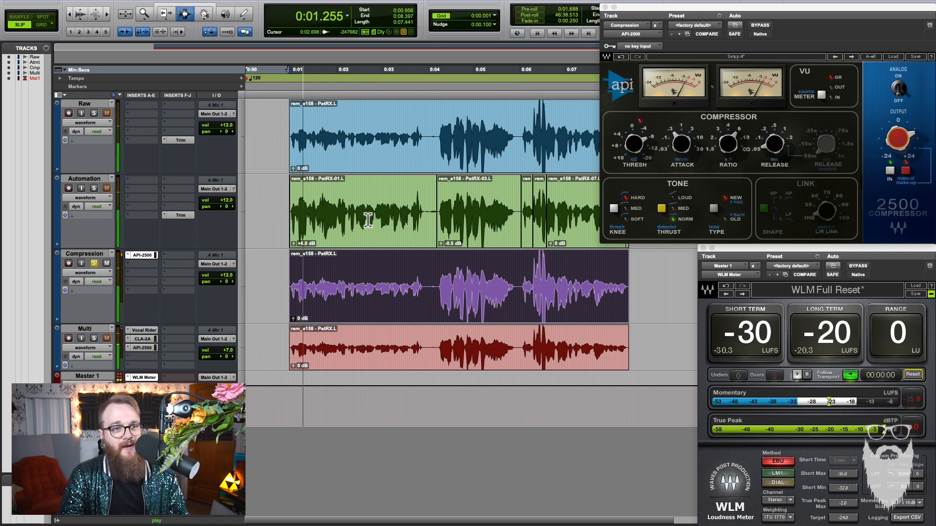
Lower the API-2500 compressor's output to 9.2
drag(812, 7, 802, 8)
mouse_move(876, 135)
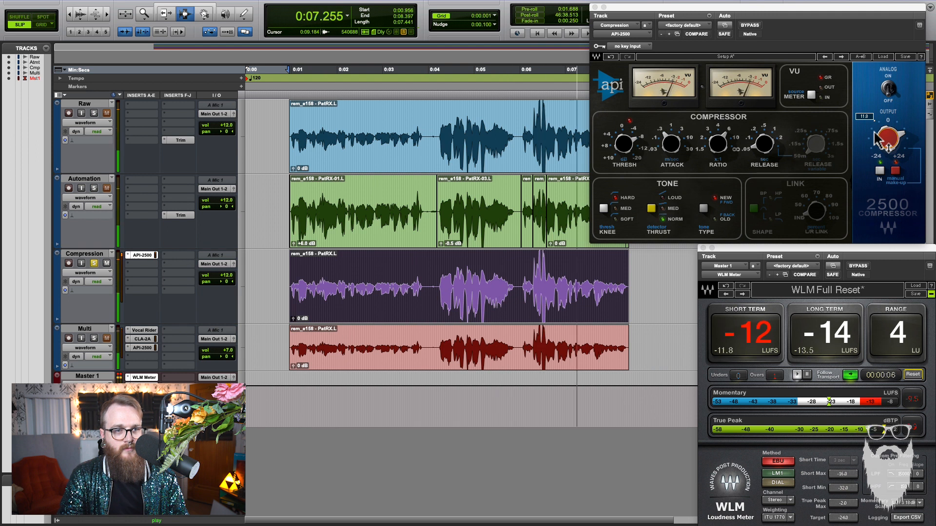
click(890, 149)
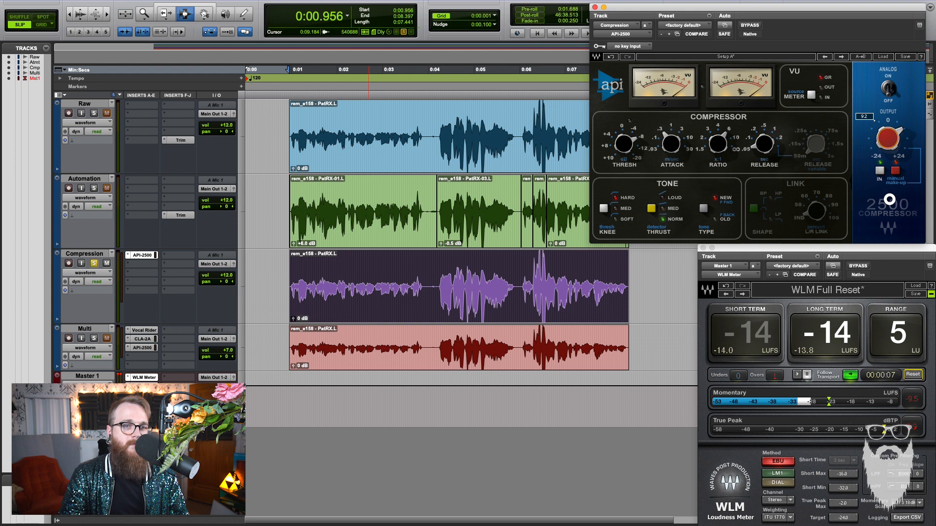
Measure the Compression clip's loudness again from a reset WLM meter, and close the API-2500 window
click(913, 374)
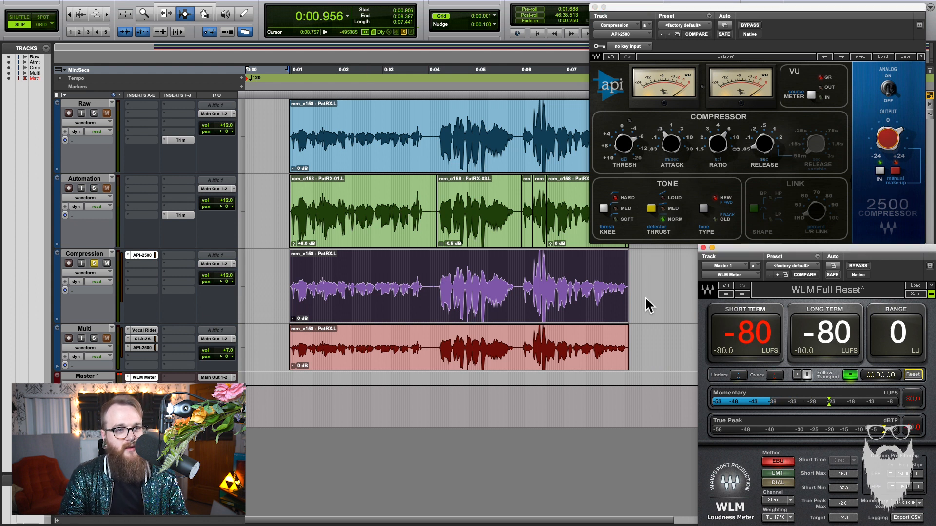
key(space)
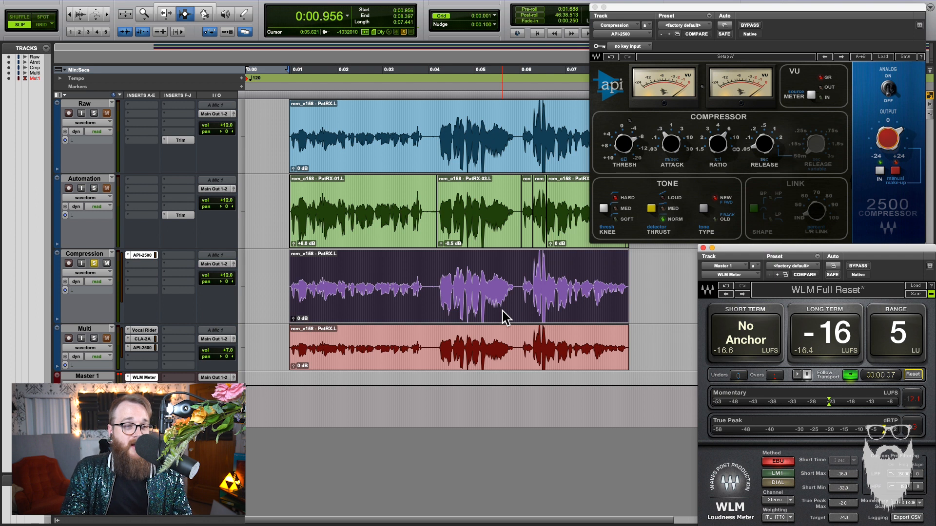
click(594, 8)
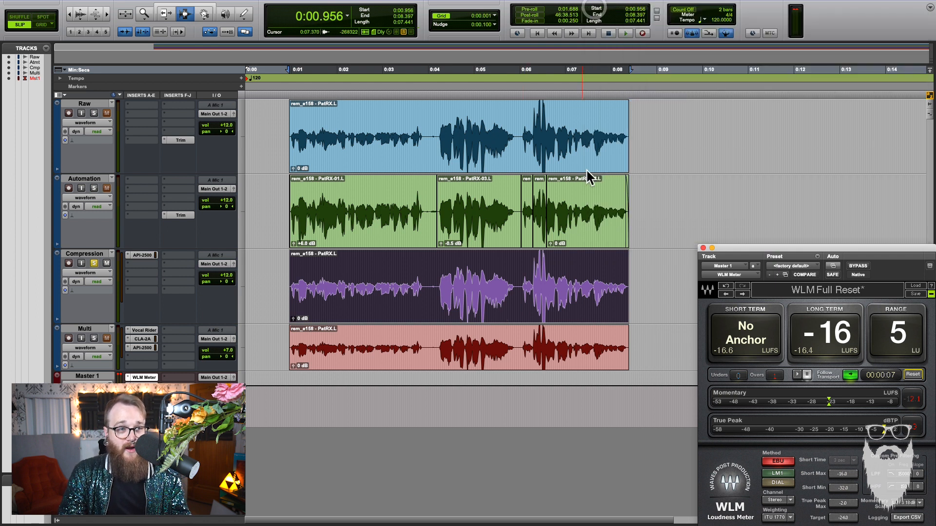
Solo the Multi track and increase its track height
click(530, 354)
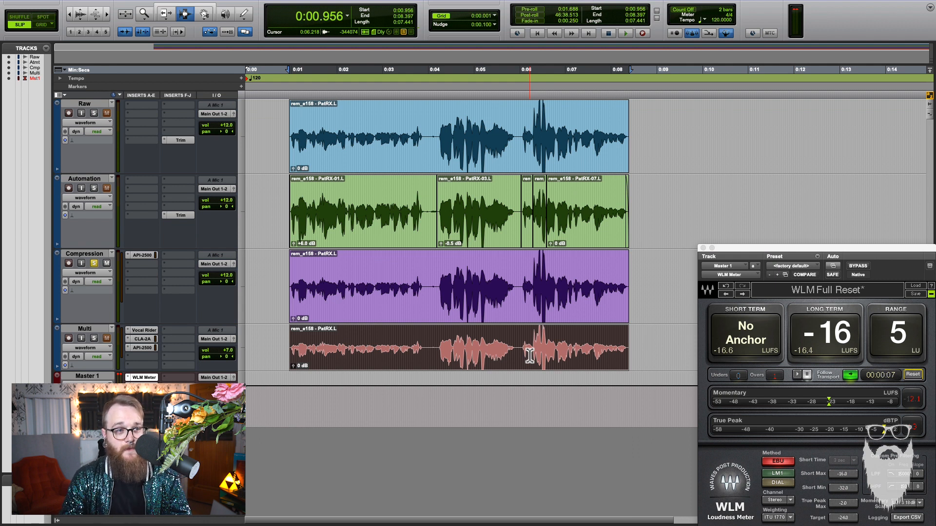
click(92, 339)
drag(242, 373, 247, 406)
click(282, 386)
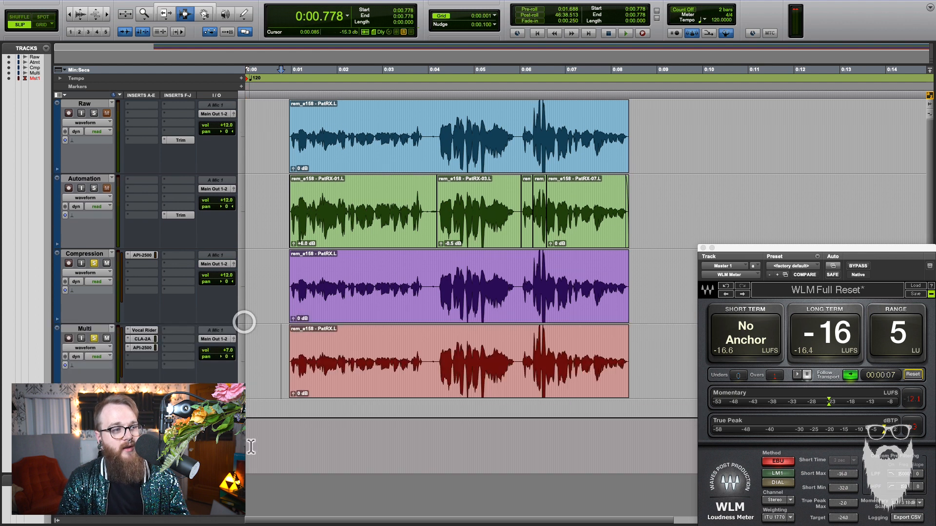
double_click(382, 364)
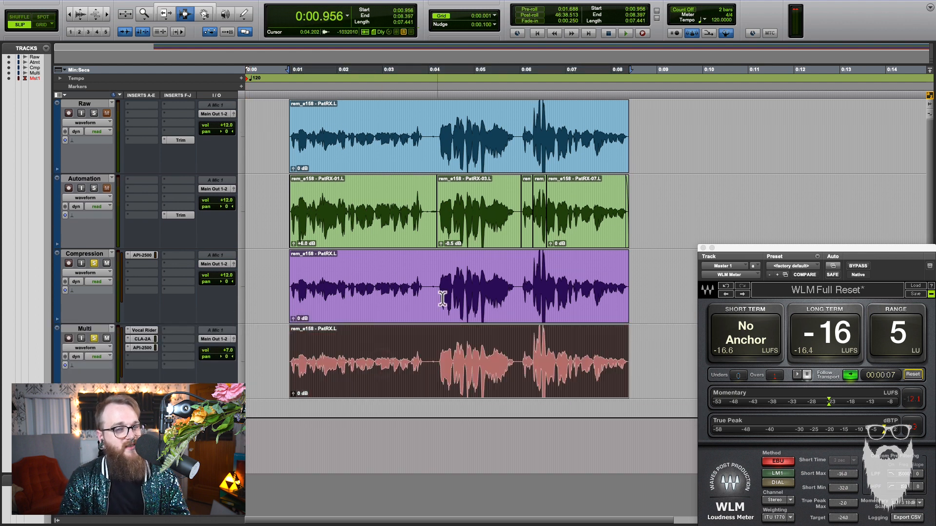
double_click(443, 291)
double_click(455, 136)
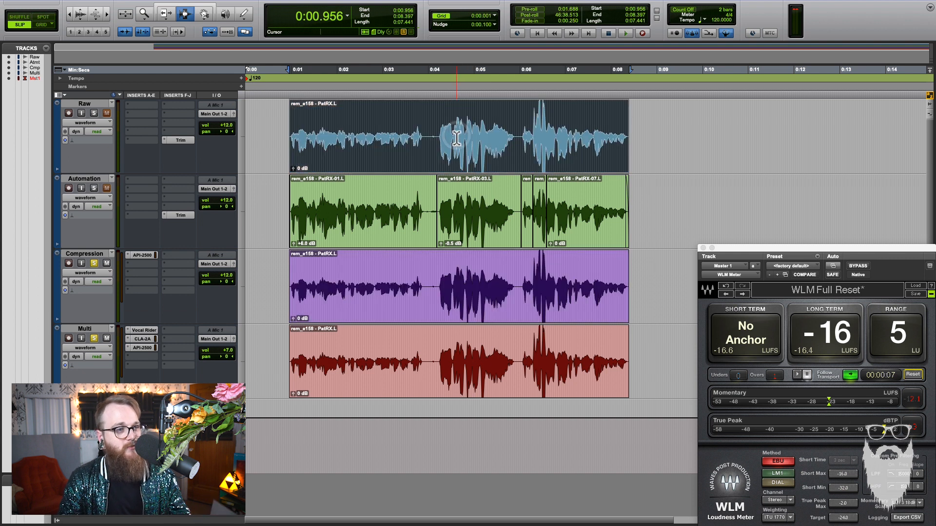
Try splitting the Multi clip at the pause before the louder phrase and raising the first part's clip gain
double_click(417, 383)
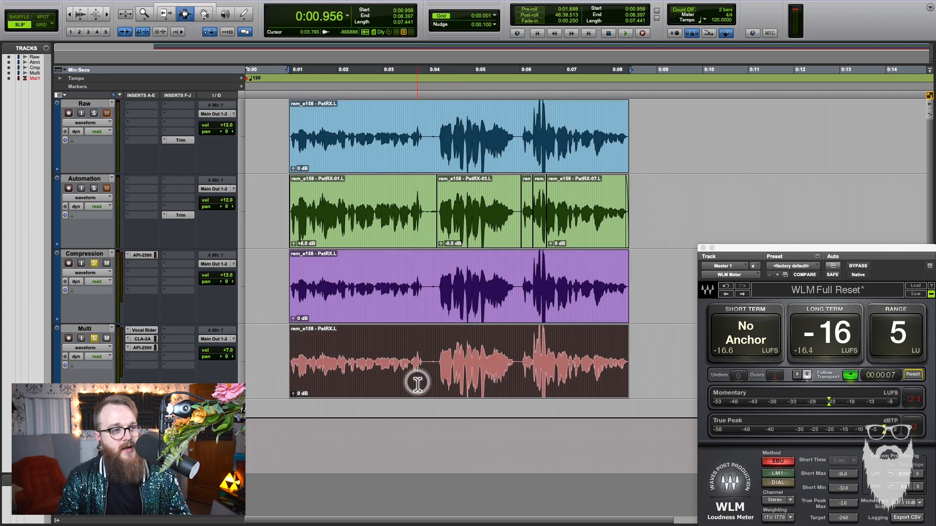
click(434, 360)
key(b)
click(419, 358)
double_click(417, 359)
scroll(418, 358, up, 14)
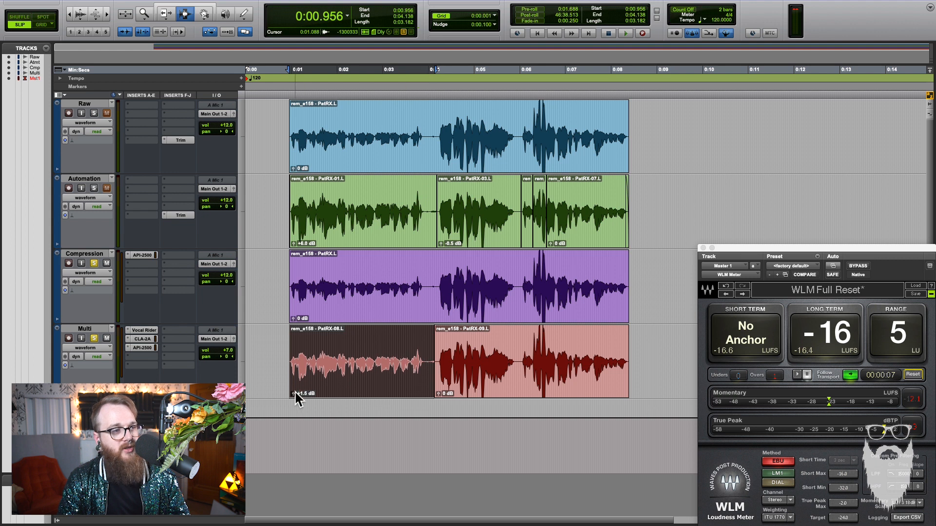
click(314, 376)
Open Vocal Rider on the Multi track and highlight the quiet opening phrase and the louder following passage in turn
click(143, 331)
click(431, 361)
drag(289, 361, 437, 355)
drag(589, 191, 747, 150)
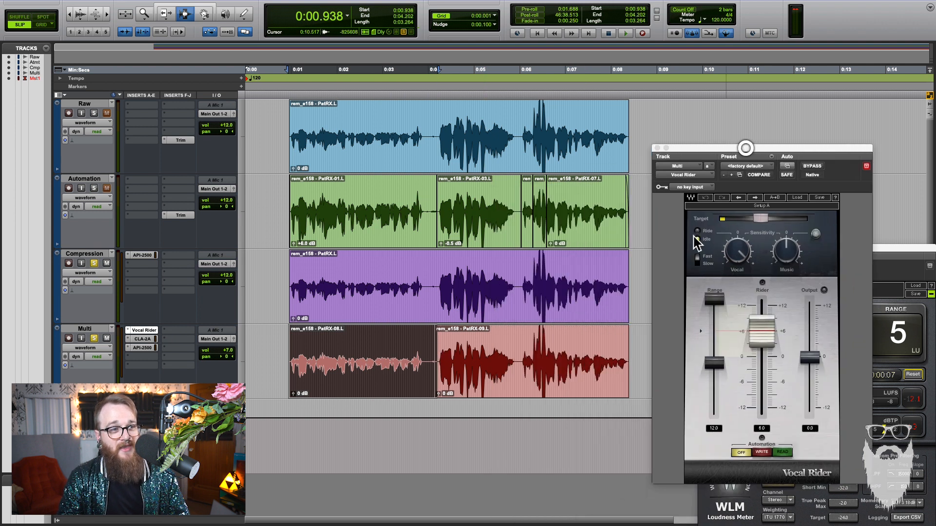
drag(437, 365, 572, 376)
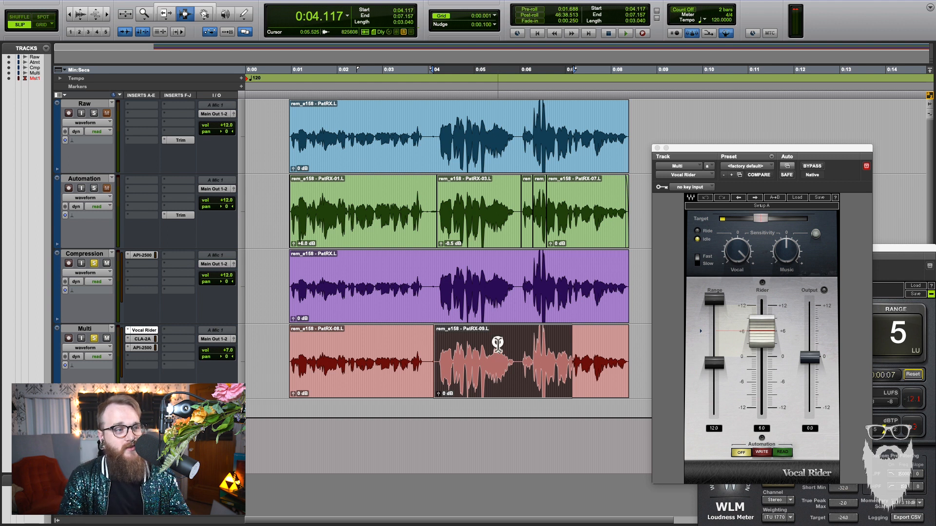
click(498, 360)
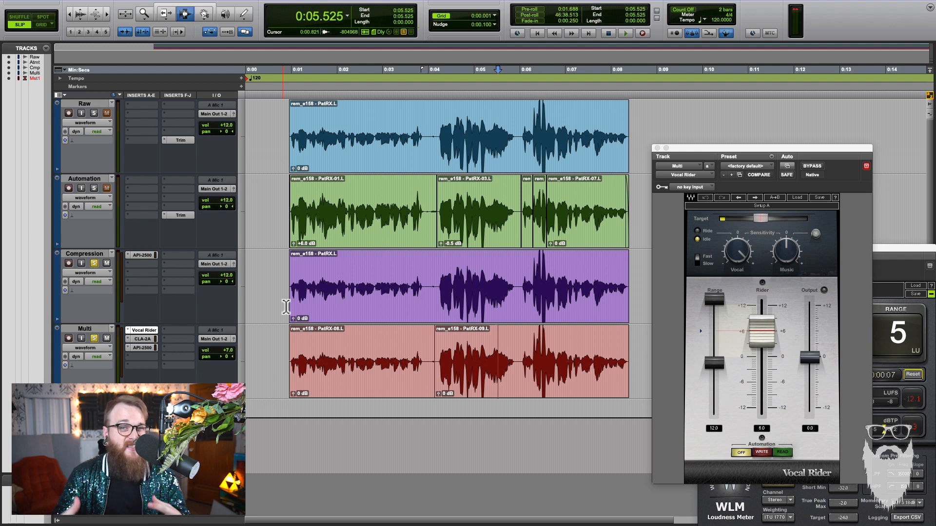
Keep the Vocal Rider window open and open the Multi track's CLA-2A and API-2500 as additional windows
drag(729, 148, 708, 18)
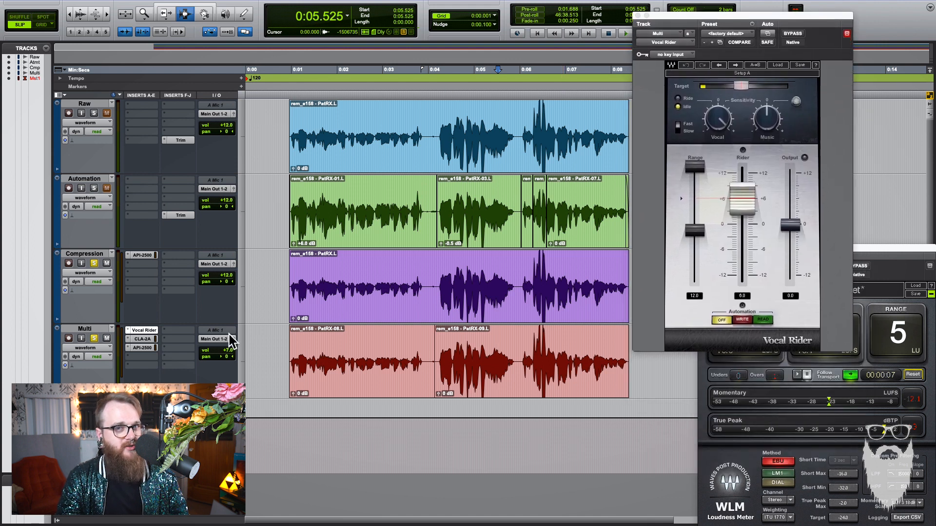
click(847, 34)
drag(836, 16, 814, 4)
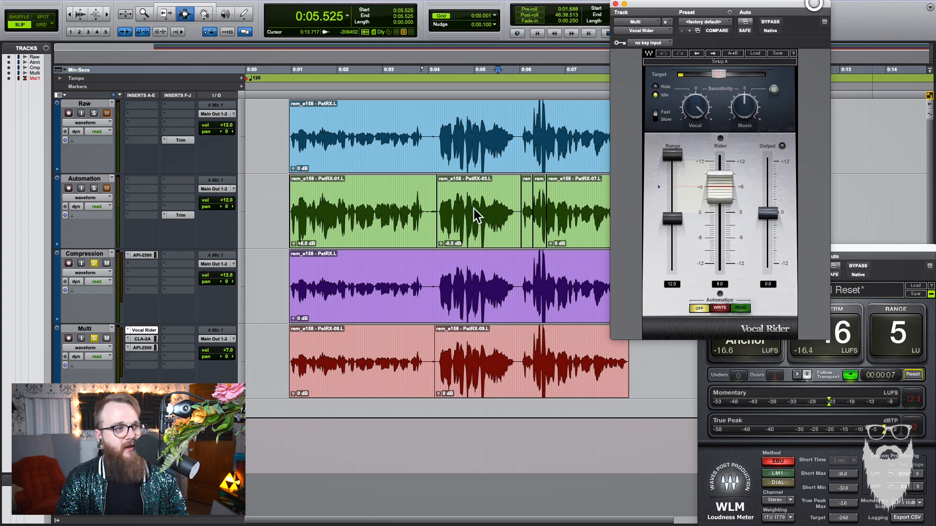
click(142, 339)
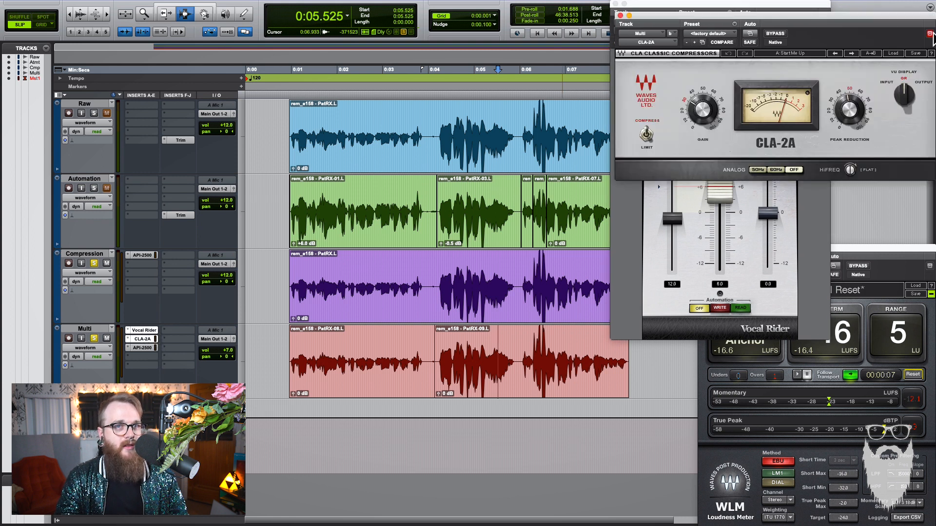
click(143, 347)
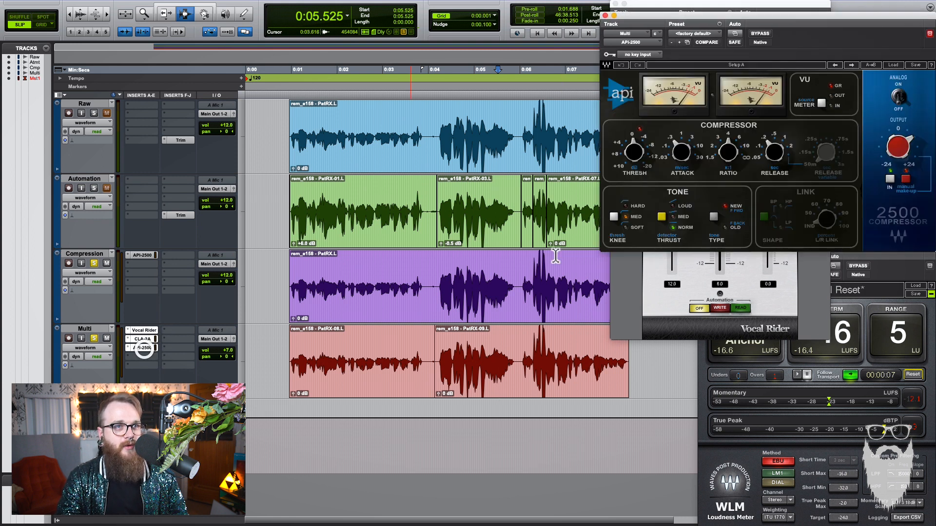
Arrange the Vocal Rider, CLA-2A and API-2500 windows side by side in chain order and reset the WLM meter
drag(716, 16, 441, 13)
drag(726, 14, 719, 326)
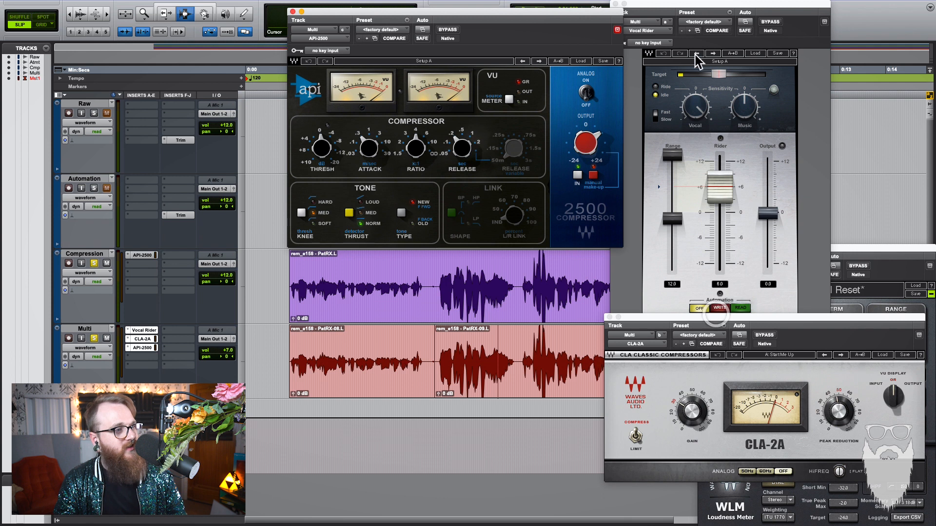
drag(702, 12, 103, 7)
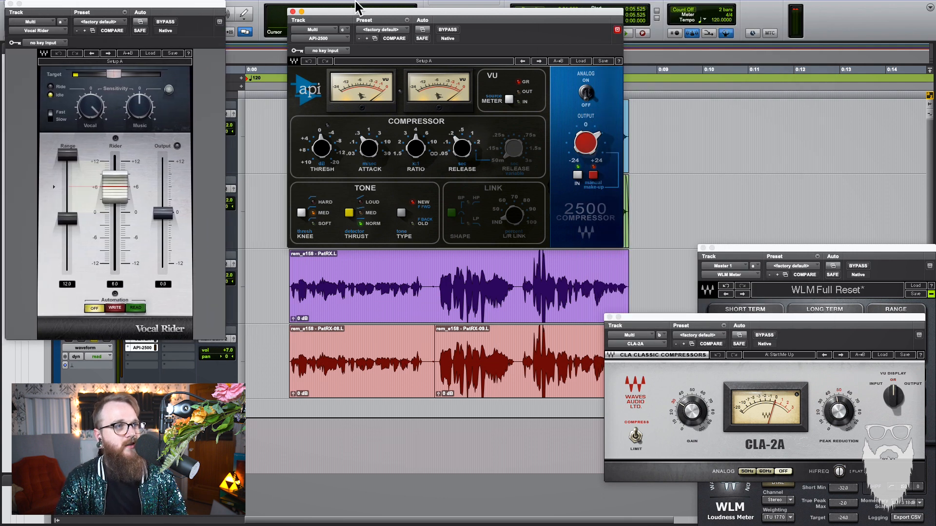
drag(371, 13, 621, 4)
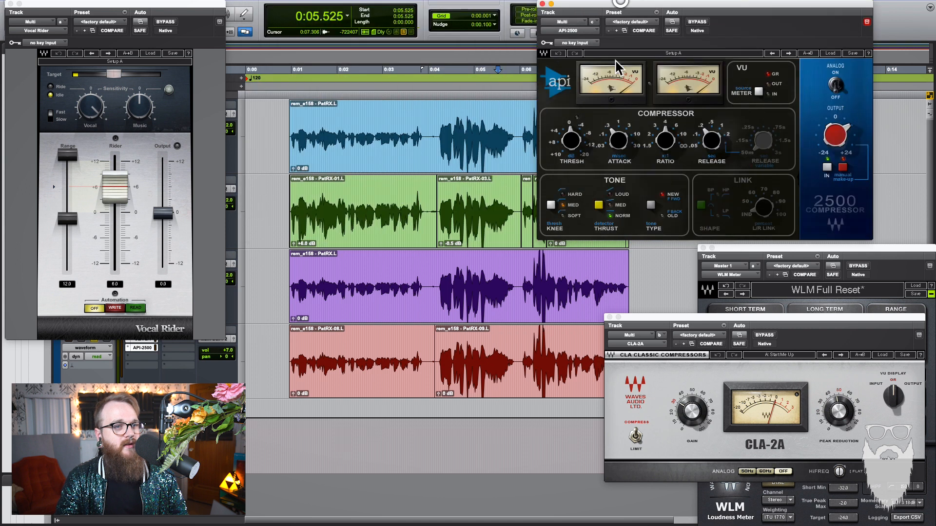
drag(731, 317, 359, 6)
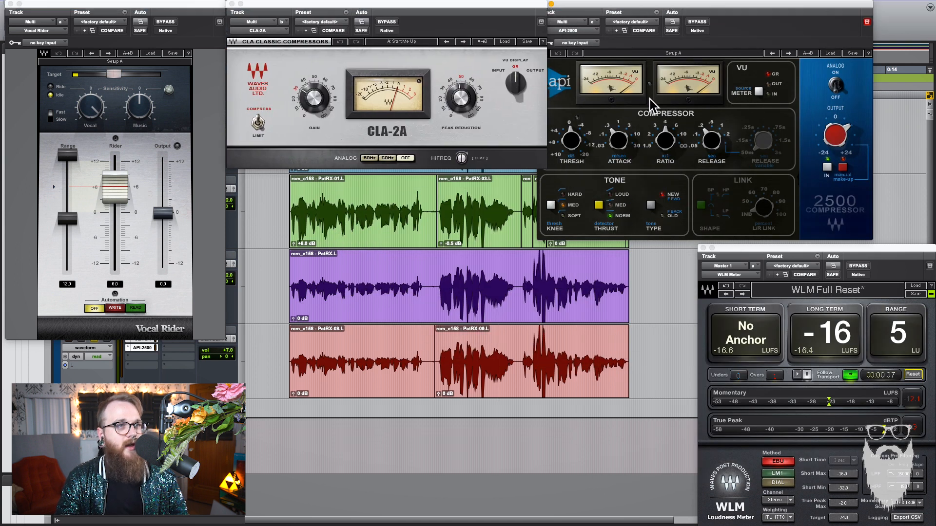
mouse_move(643, 6)
mouse_down()
mouse_move(680, 5)
mouse_move(654, 5)
mouse_up()
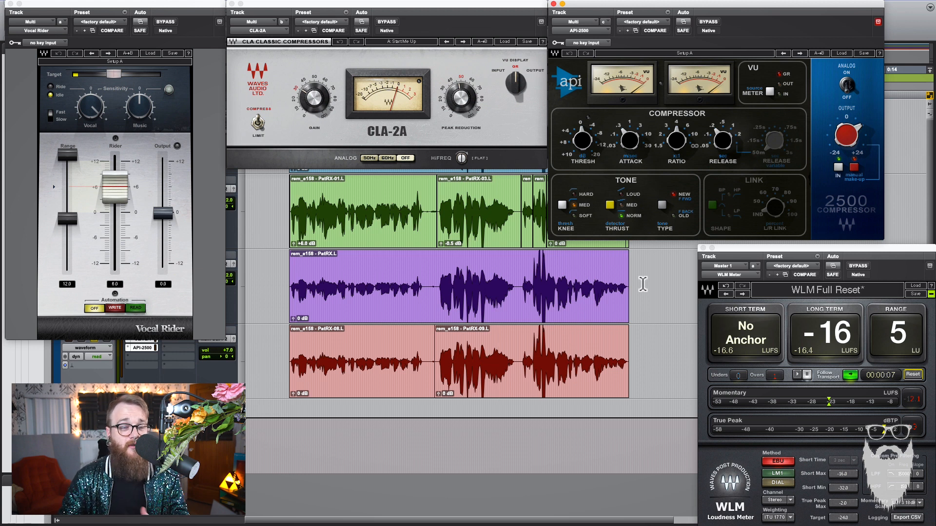
click(913, 375)
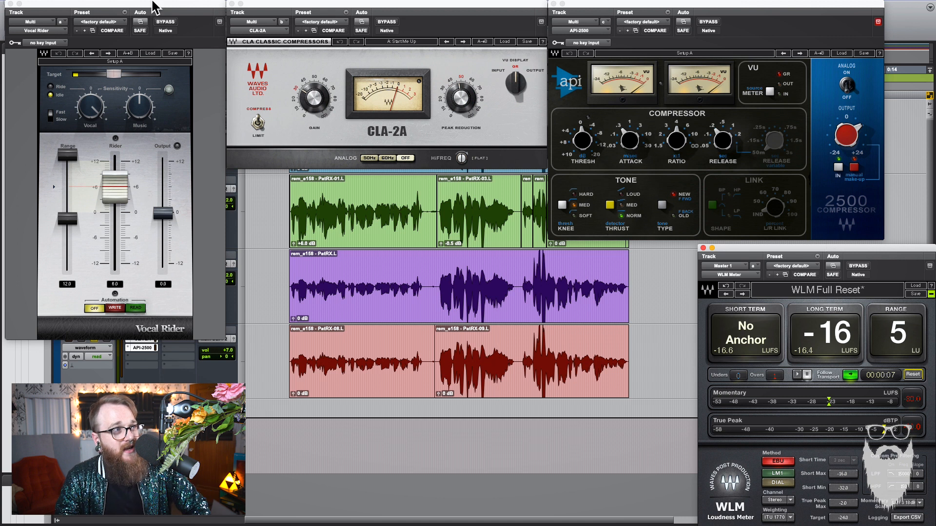
Open the Compression track's API-2500 to compare its threshold with the Multi track's API-2500, and close it again
drag(29, 4, 244, 125)
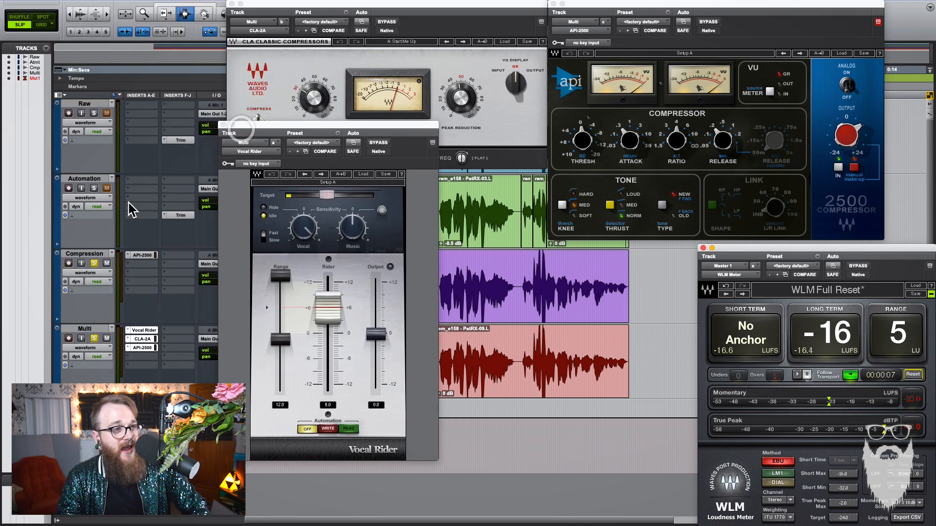
click(878, 21)
click(142, 255)
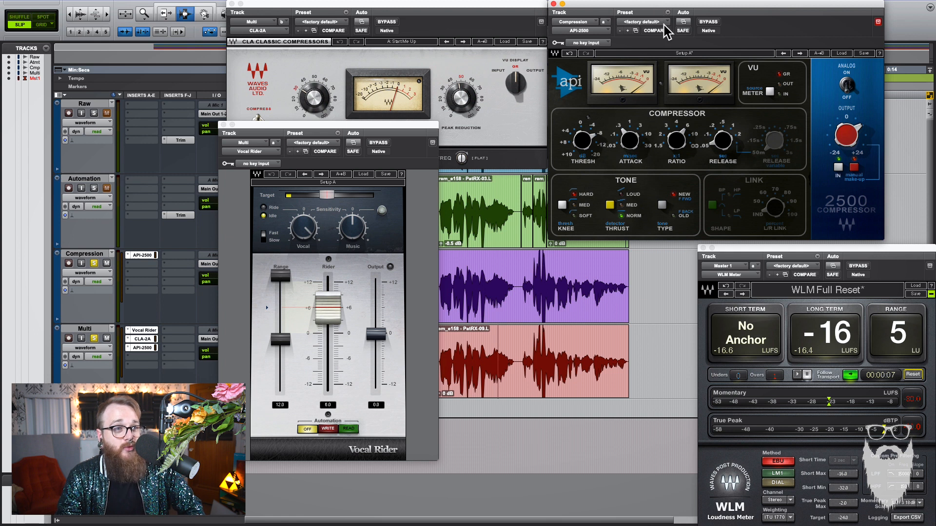
click(584, 141)
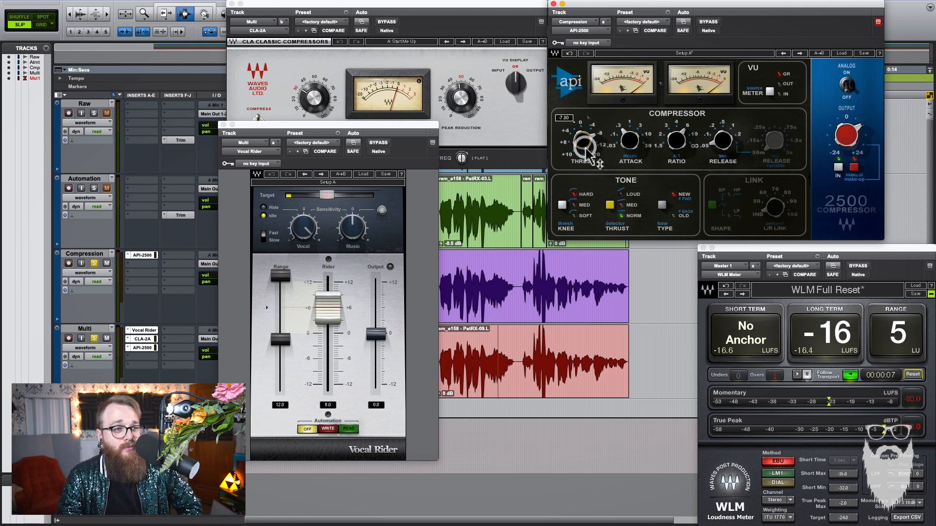
drag(644, 9, 481, 317)
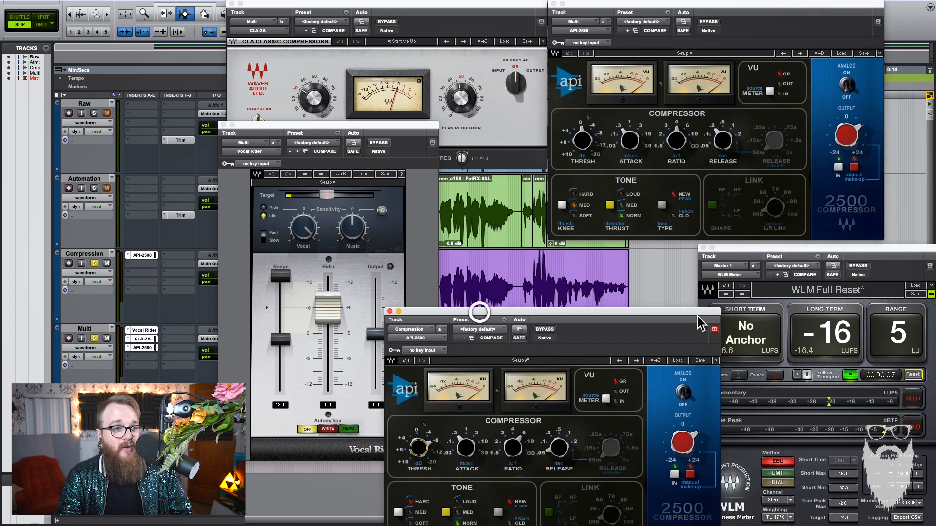
click(390, 312)
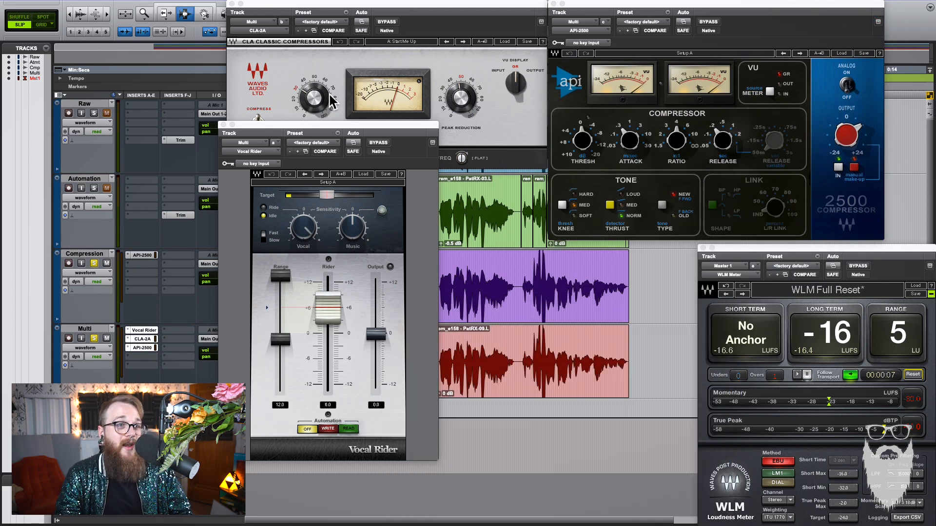
click(584, 142)
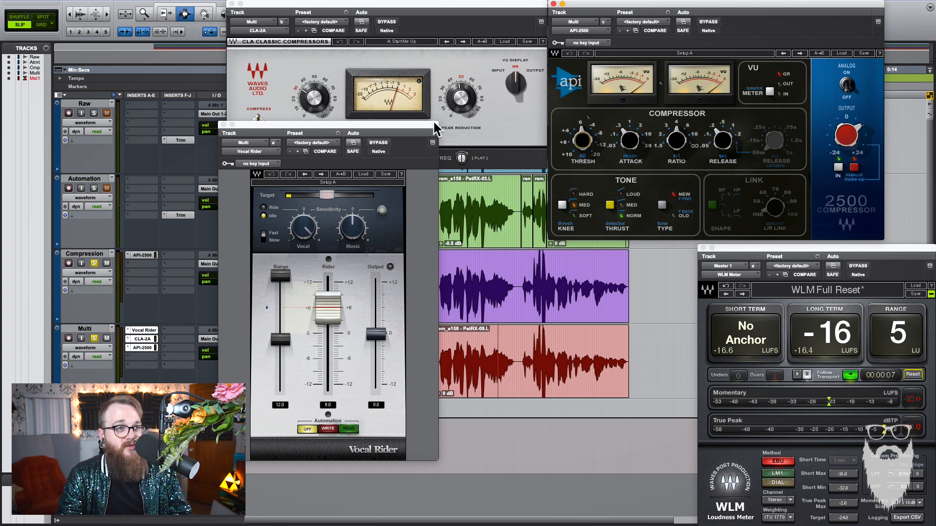
Unsolo the Compression track and place the Vocal Rider window back beside the CLA-2A
drag(430, 126, 430, 107)
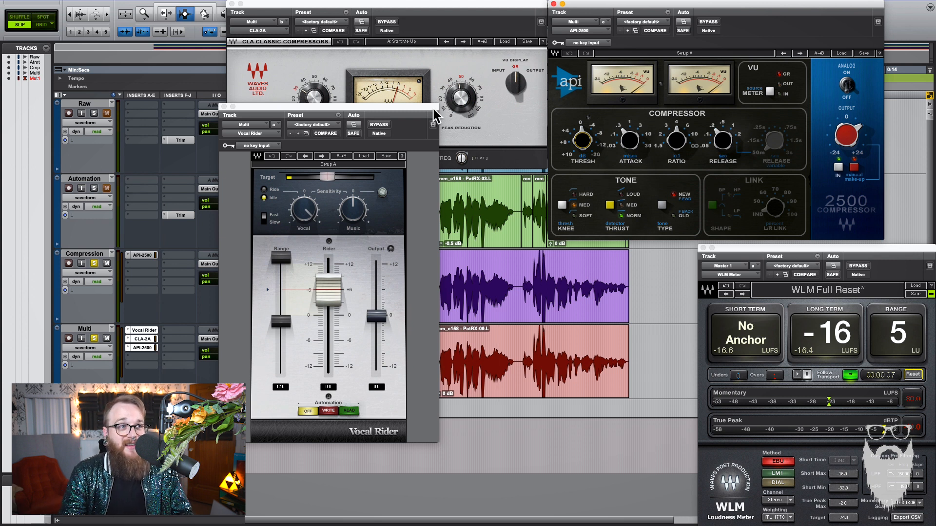
drag(434, 110, 225, 7)
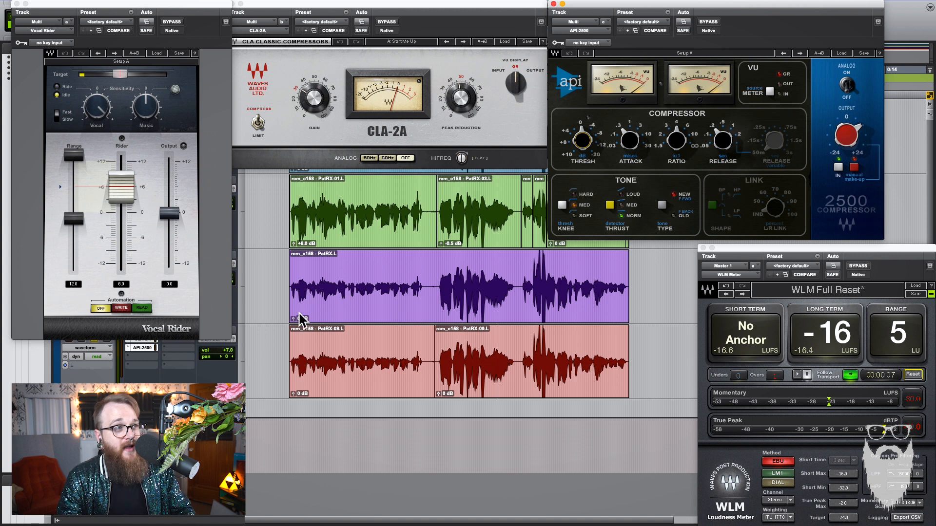
drag(173, 6, 421, 6)
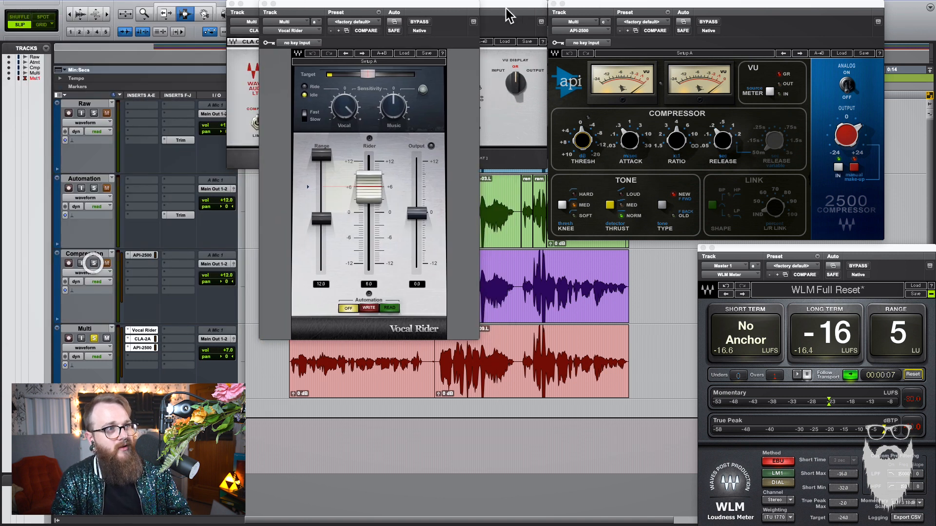
drag(420, 6, 162, 3)
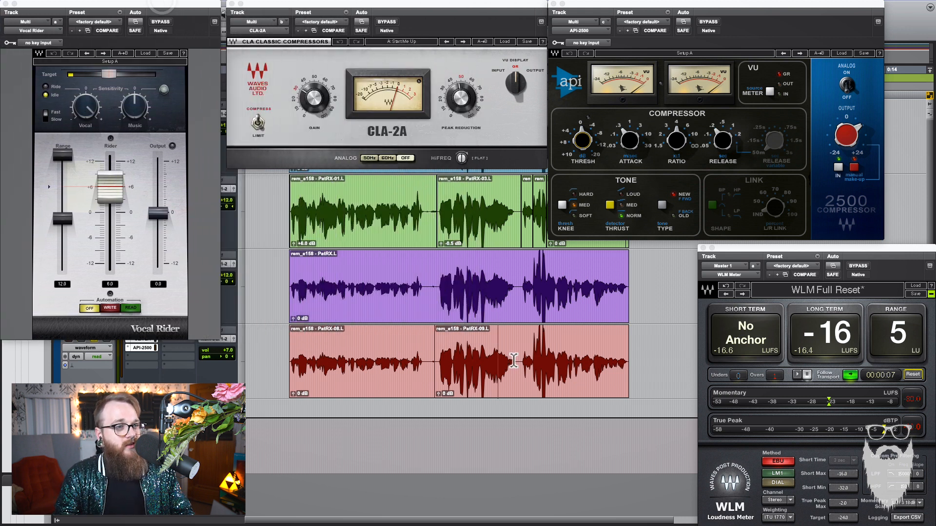
Rejoin the two parts of the Multi clip and measure the whole clip's loudness from a reset WLM meter
click(400, 369)
shift+click(546, 360)
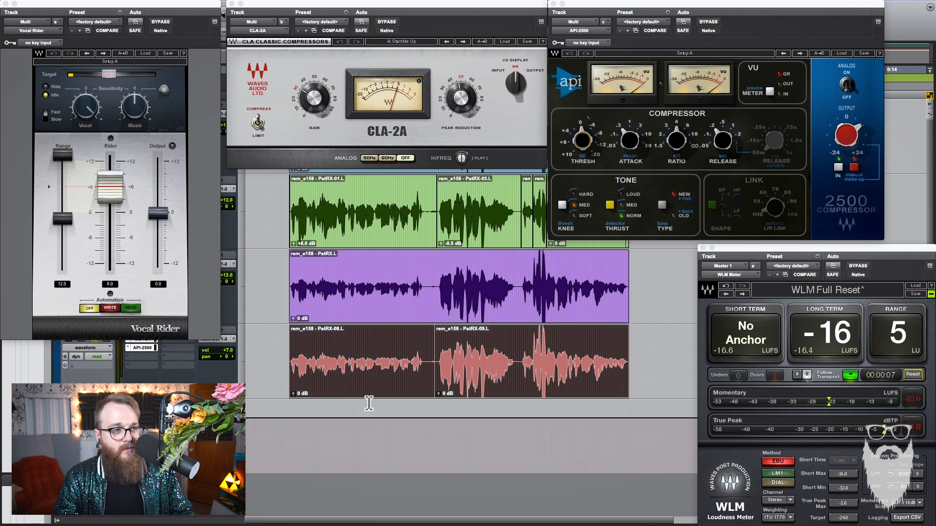
drag(422, 363, 631, 340)
click(518, 358)
double_click(518, 358)
click(916, 374)
key(space)
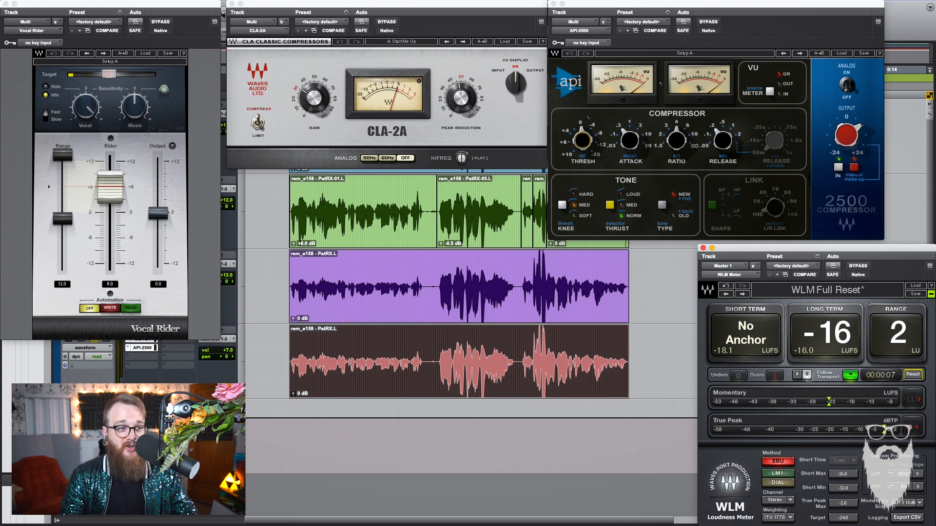
Play the whole Multi clip and lower Vocal Rider's upper range limit to 9.2
click(495, 334)
drag(436, 361, 520, 363)
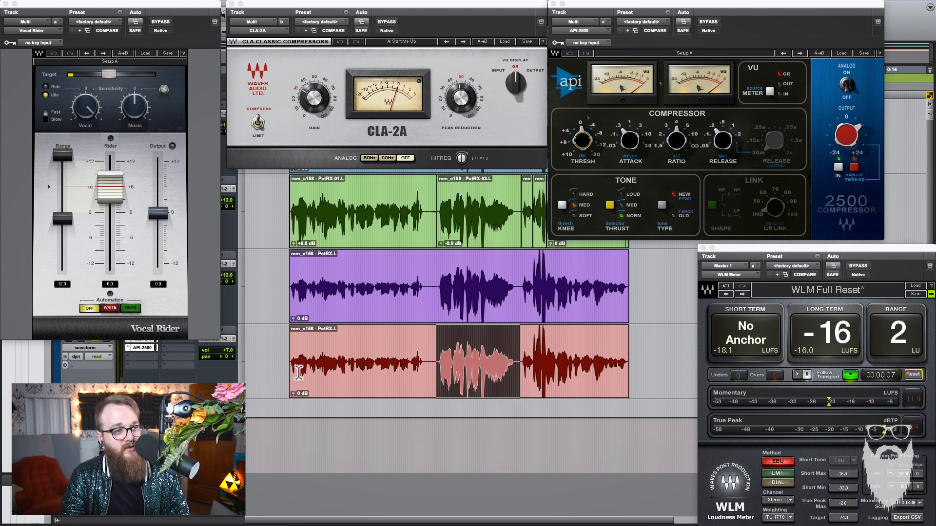
click(372, 382)
click(372, 383)
key(space)
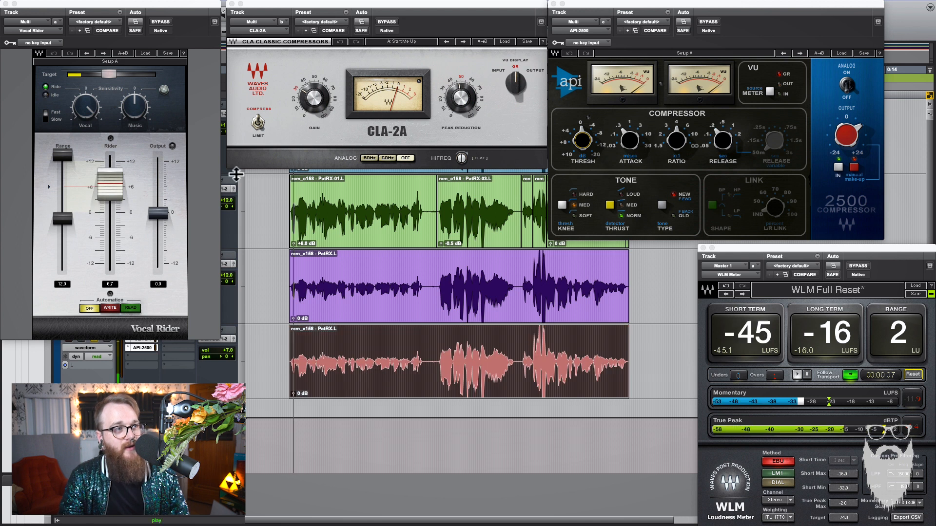
drag(64, 158, 71, 194)
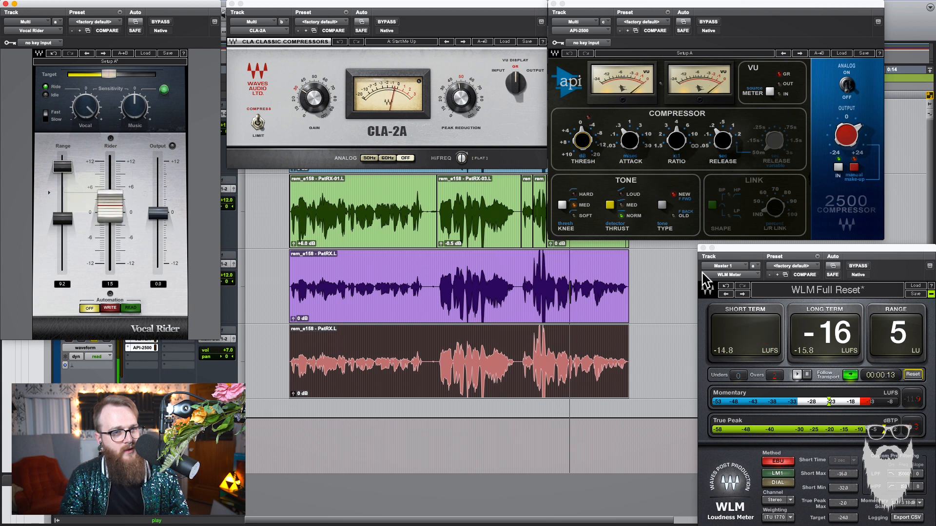
Measure the Multi clip's loudness again from a reset WLM meter with the reduced Vocal Rider range
click(912, 375)
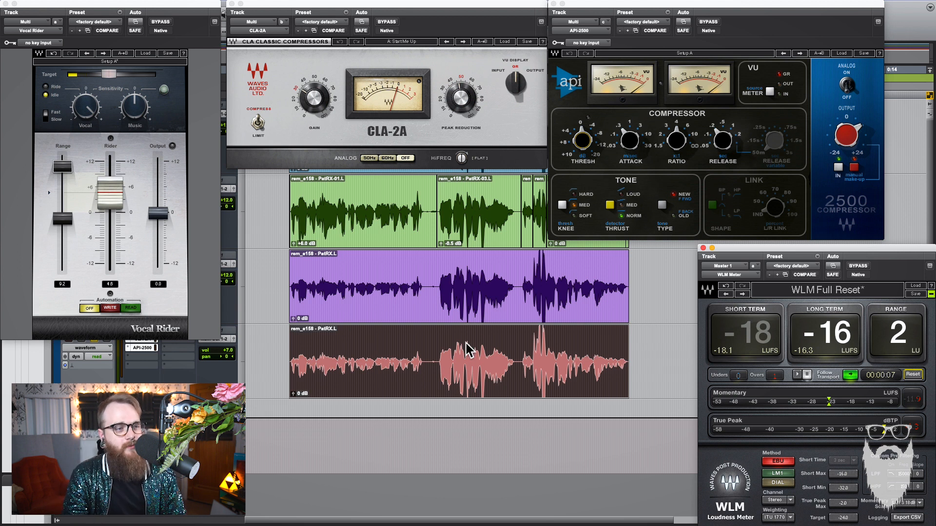
click(434, 362)
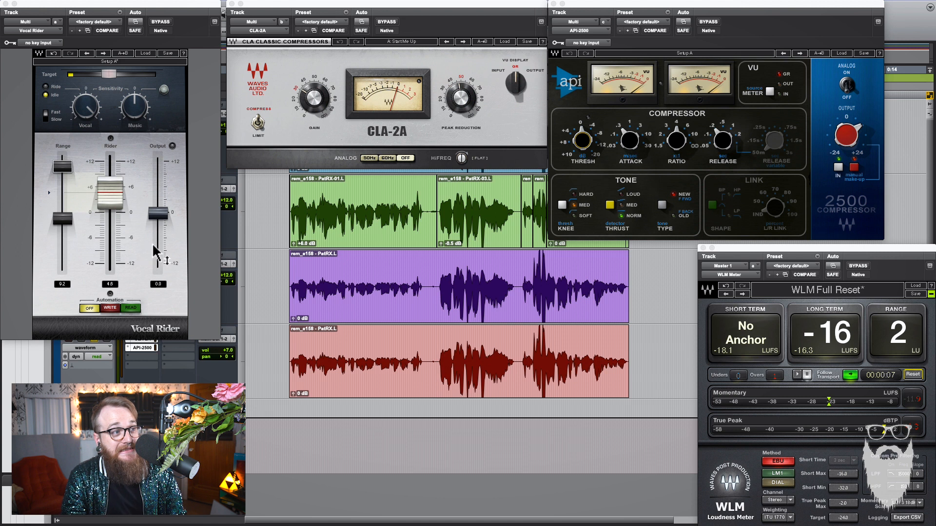
click(110, 196)
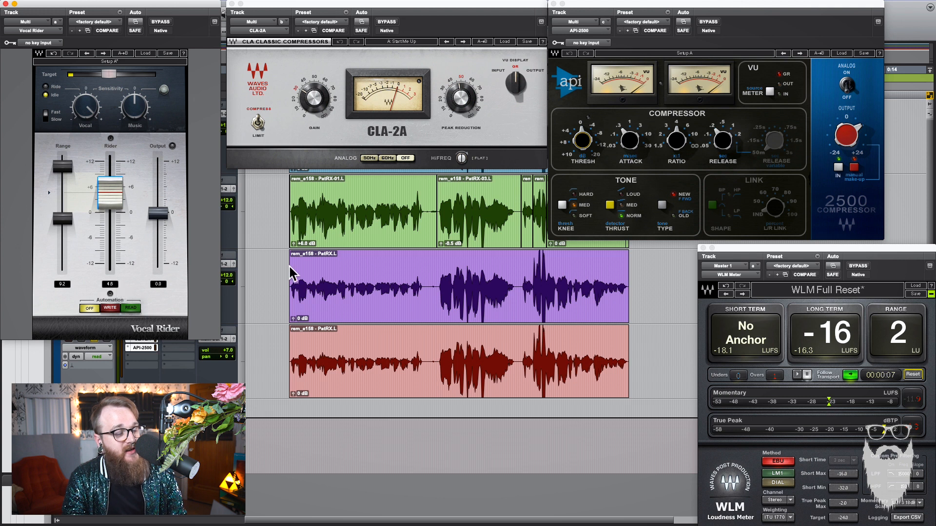
Highlight the quiet opening of the Multi clip and the louder remainder up to the clip's end to compare their waveforms
drag(439, 363, 292, 354)
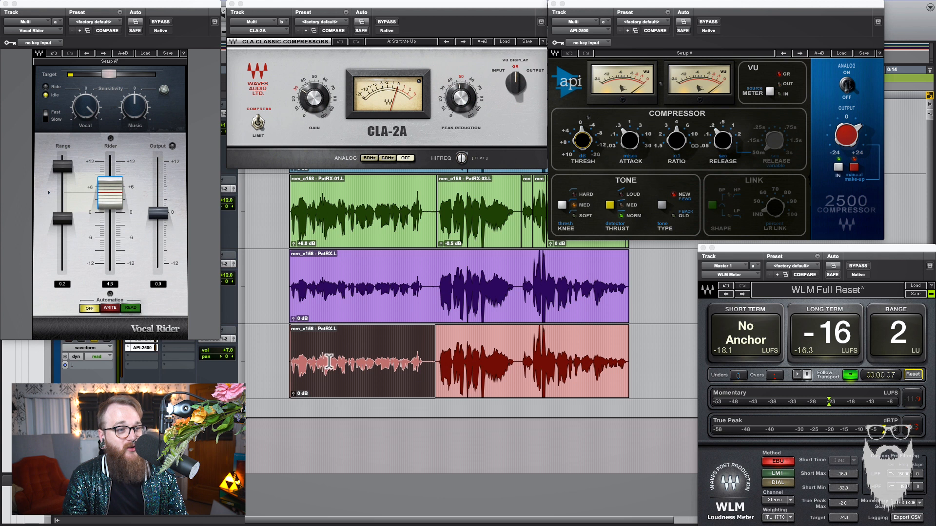
drag(442, 378, 633, 376)
click(494, 358)
drag(435, 370, 634, 369)
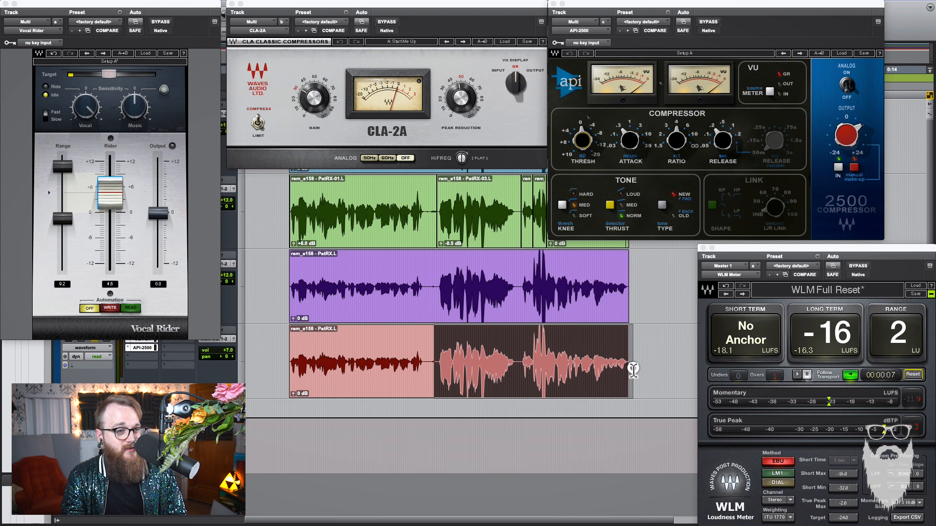
click(591, 359)
drag(428, 361, 642, 355)
click(643, 357)
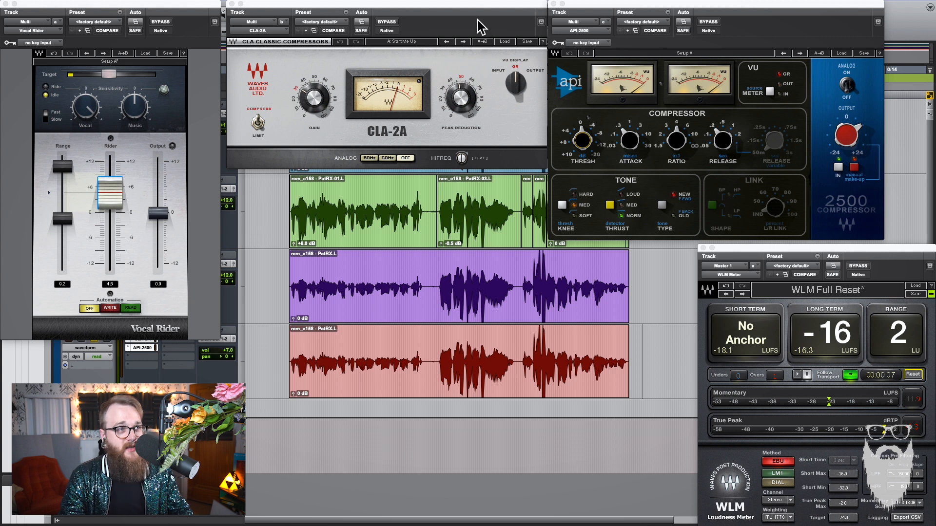
click(437, 7)
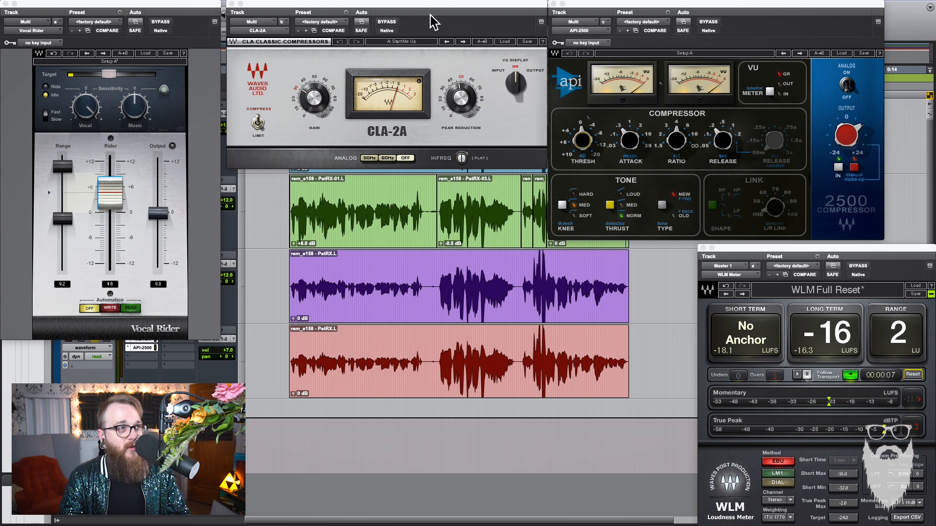
click(428, 7)
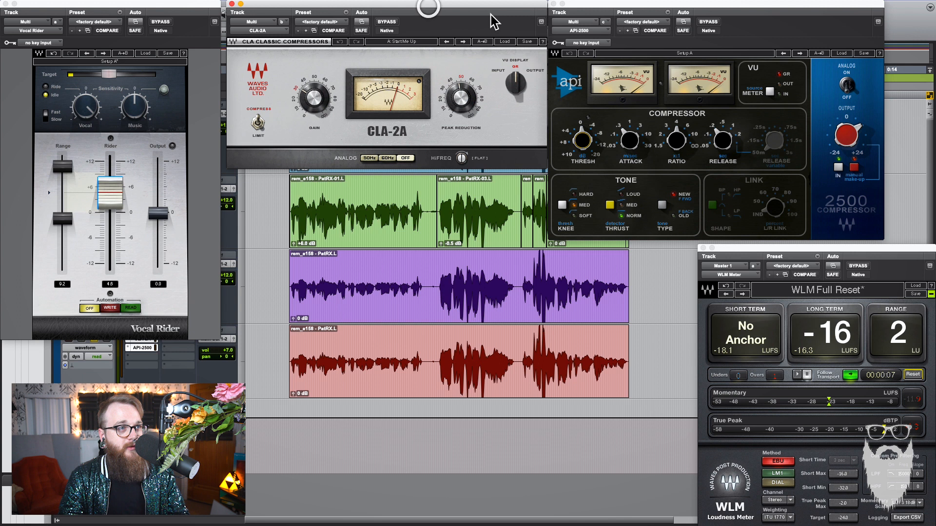
click(437, 359)
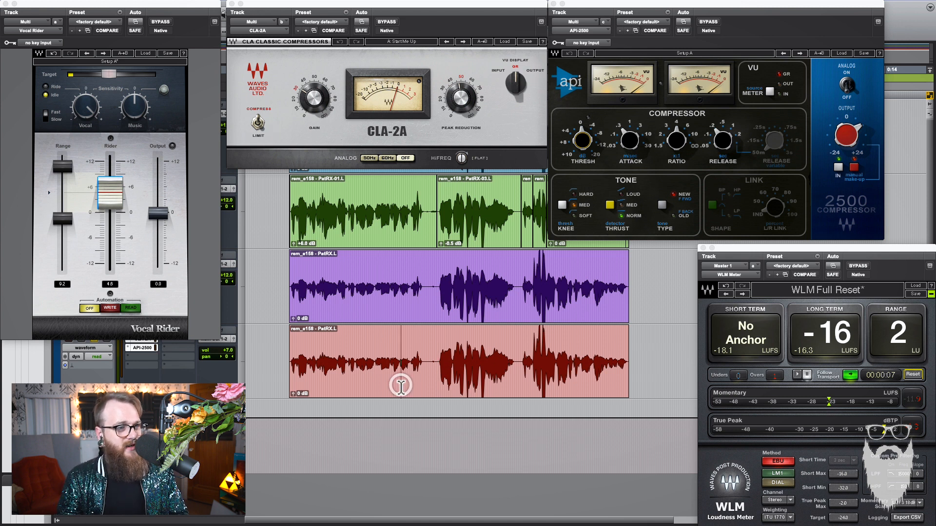
double_click(492, 365)
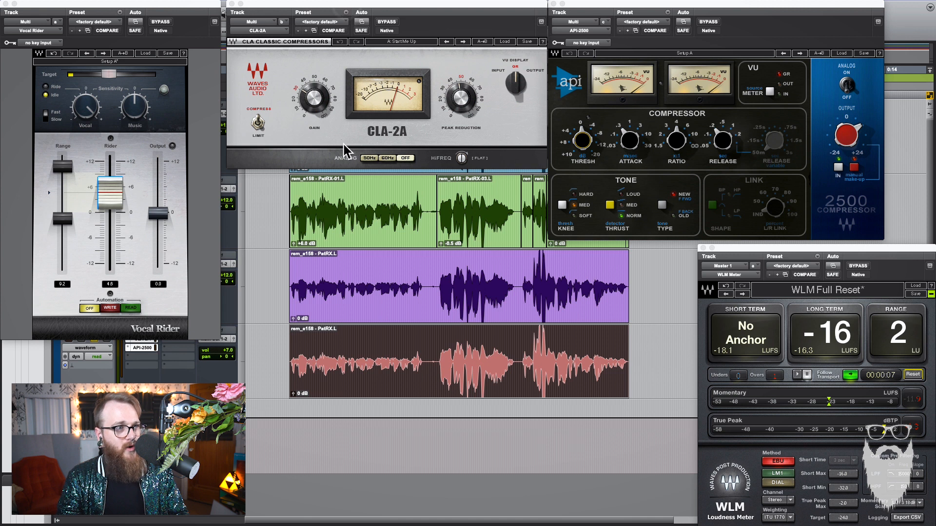
Bypass the API-2500 and play the Multi clip from the start of its louder part, checking the level without that compressor
click(435, 361)
click(709, 21)
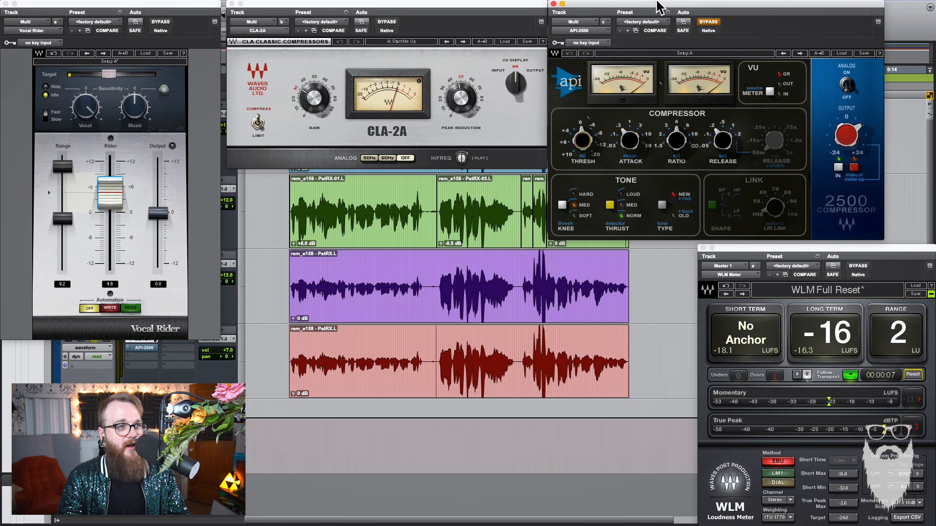
key(space)
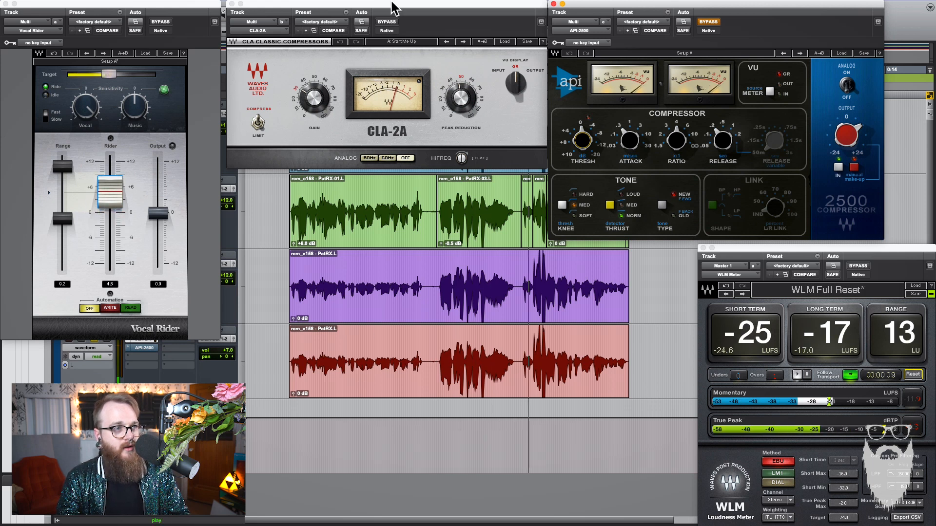
key(space)
click(533, 355)
key(space)
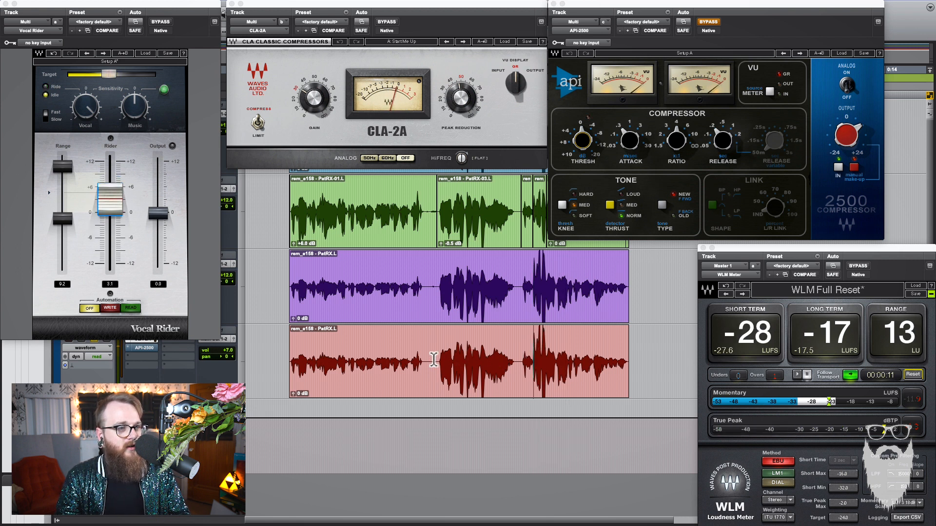
click(434, 360)
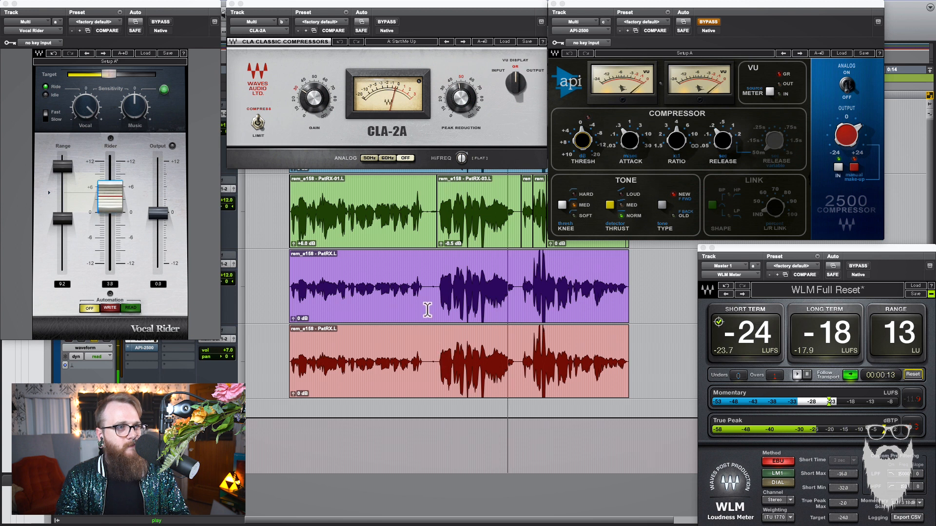
key(space)
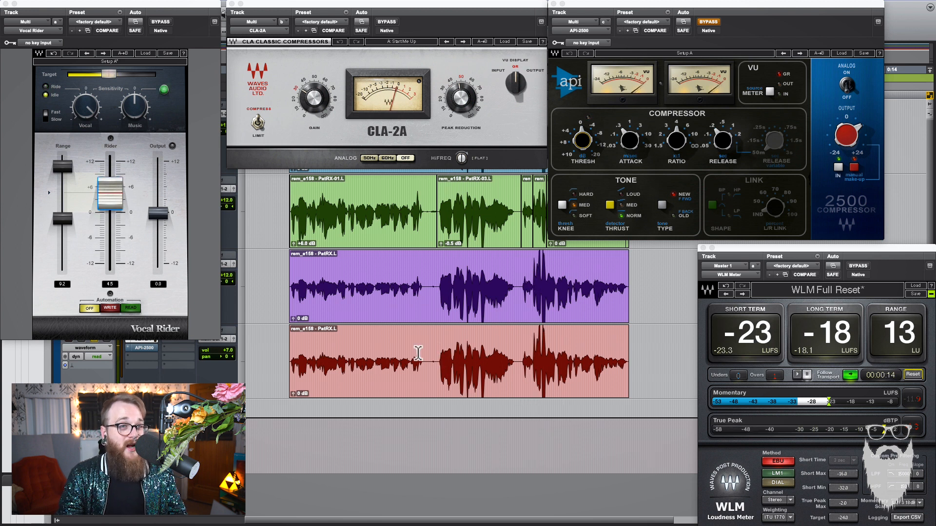
Highlight the louder passage in the purple clip and the matching passage in the Multi clip below it for comparison
drag(446, 283, 589, 283)
click(588, 285)
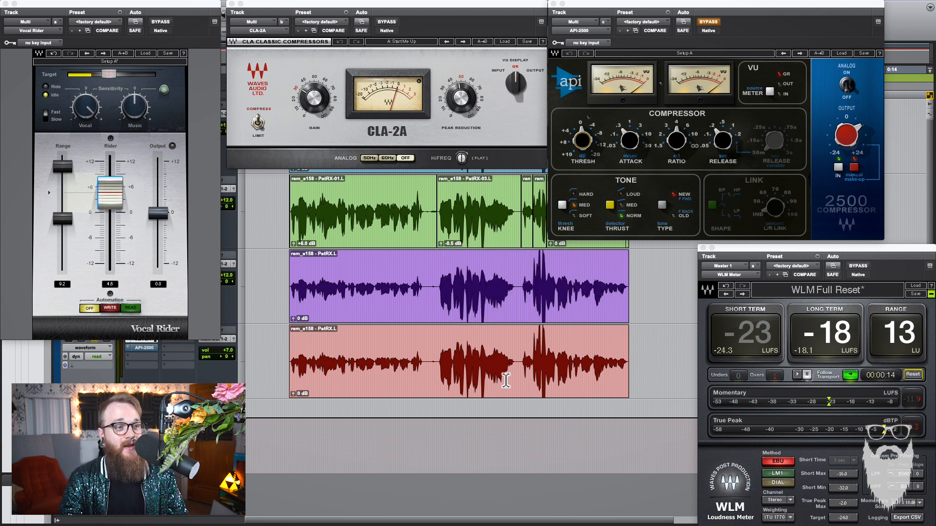
drag(439, 358, 582, 356)
click(581, 355)
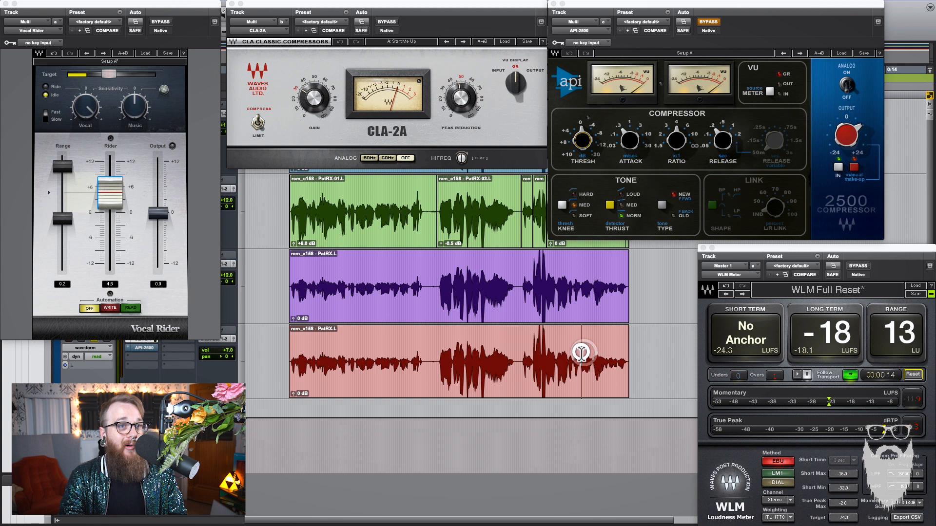
Re-enable the API-2500 and place the playback cursor at the start of the Multi clip's louder part
click(707, 22)
click(502, 300)
click(497, 356)
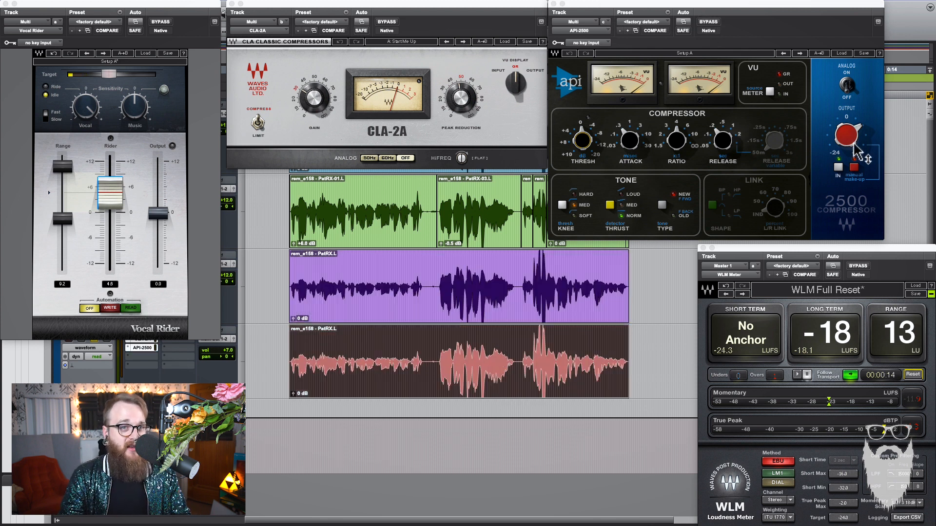
double_click(464, 367)
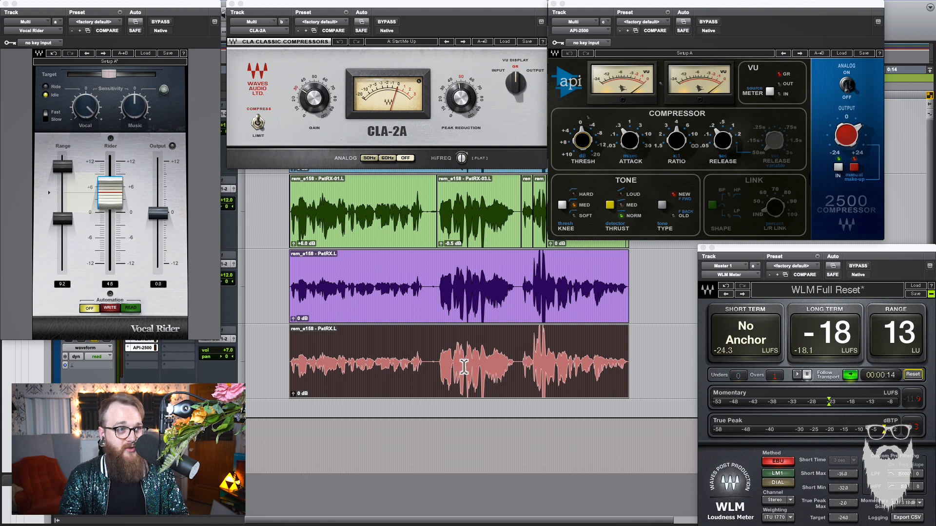
click(464, 367)
click(440, 361)
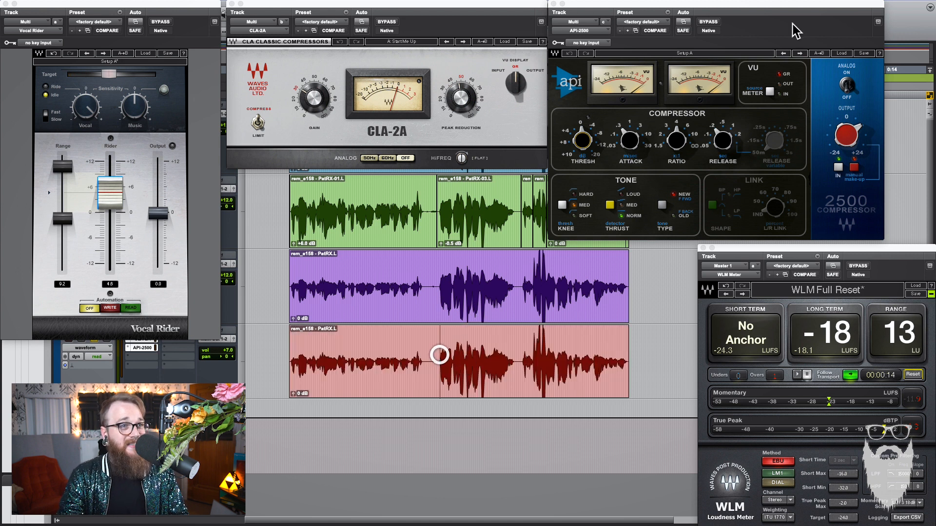